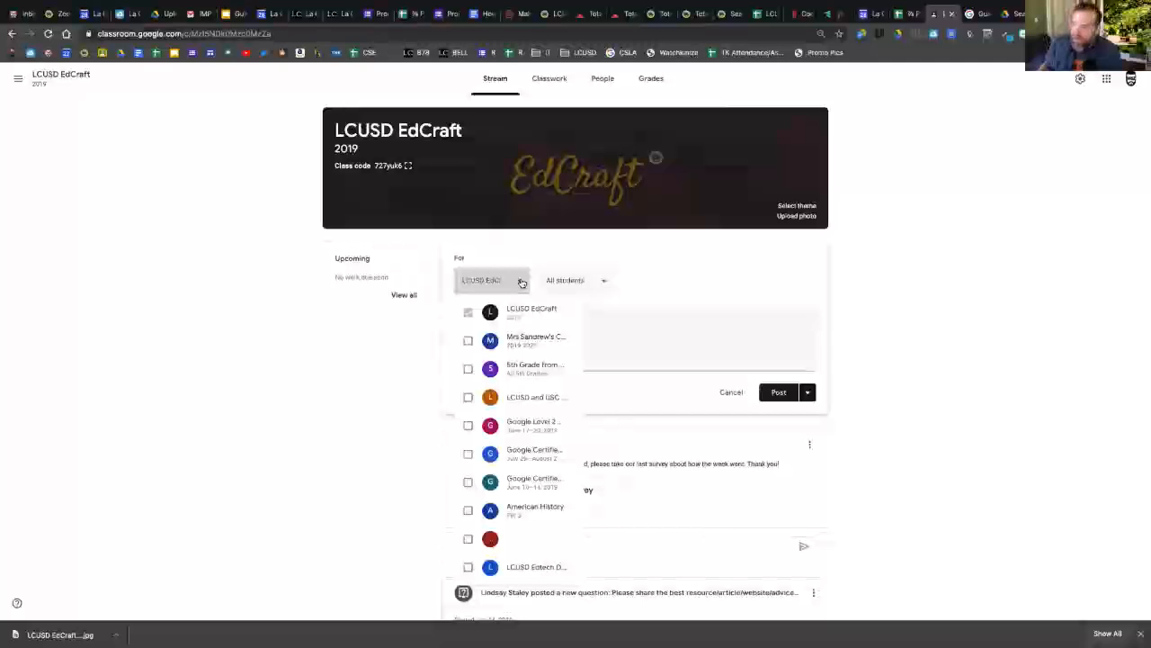
- Try adding the next four listed classes to the announcement's audience, leaving only LCUSD EdCraft selected at the end
{"action": "left_click", "coordinate": [468, 340]}
{"action": "left_click", "coordinate": [468, 368]}
{"action": "left_click", "coordinate": [467, 398]}
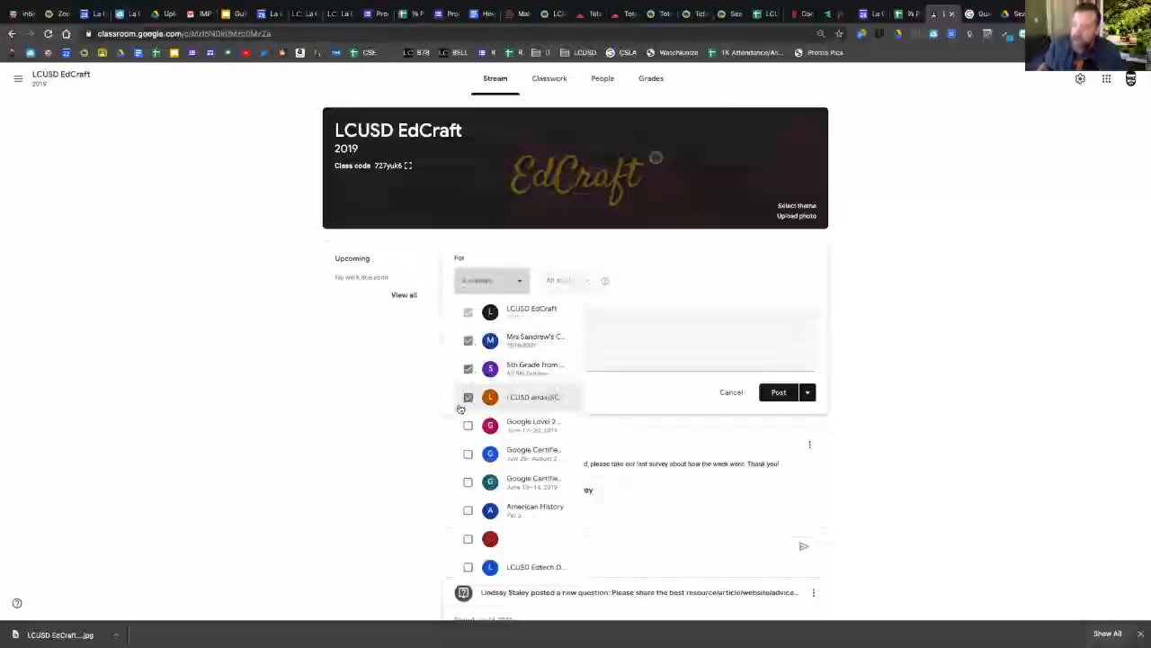
{"action": "left_click", "coordinate": [468, 425]}
{"action": "left_click", "coordinate": [468, 340]}
{"action": "left_click", "coordinate": [468, 368]}
{"action": "left_click", "coordinate": [468, 397]}
{"action": "left_click", "coordinate": [468, 425]}
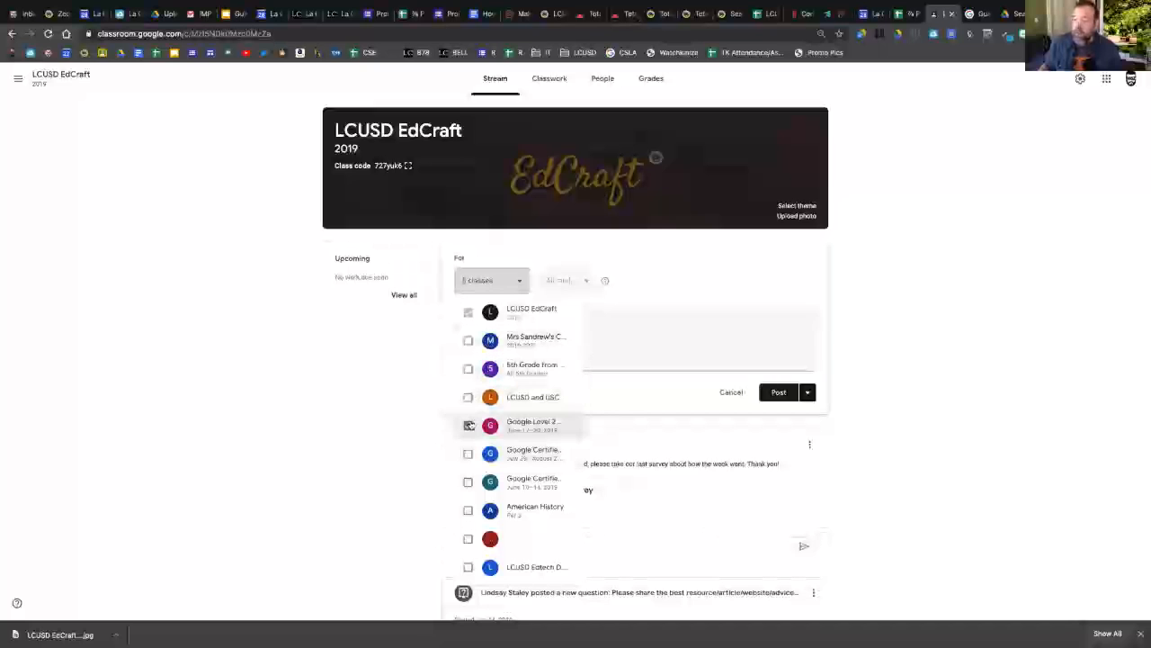
{"action": "left_click", "coordinate": [545, 261]}
- Try limiting the announcement to a few individual students instead of all students, and clear the selection again
{"action": "left_click", "coordinate": [607, 284]}
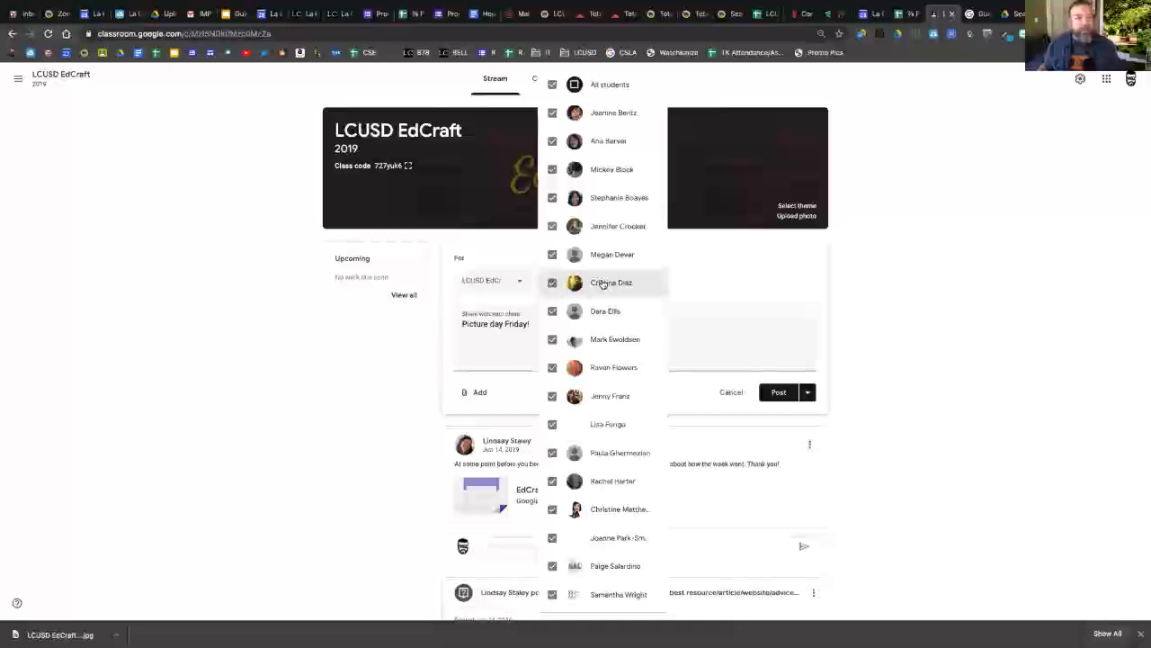
{"action": "left_click", "coordinate": [552, 85]}
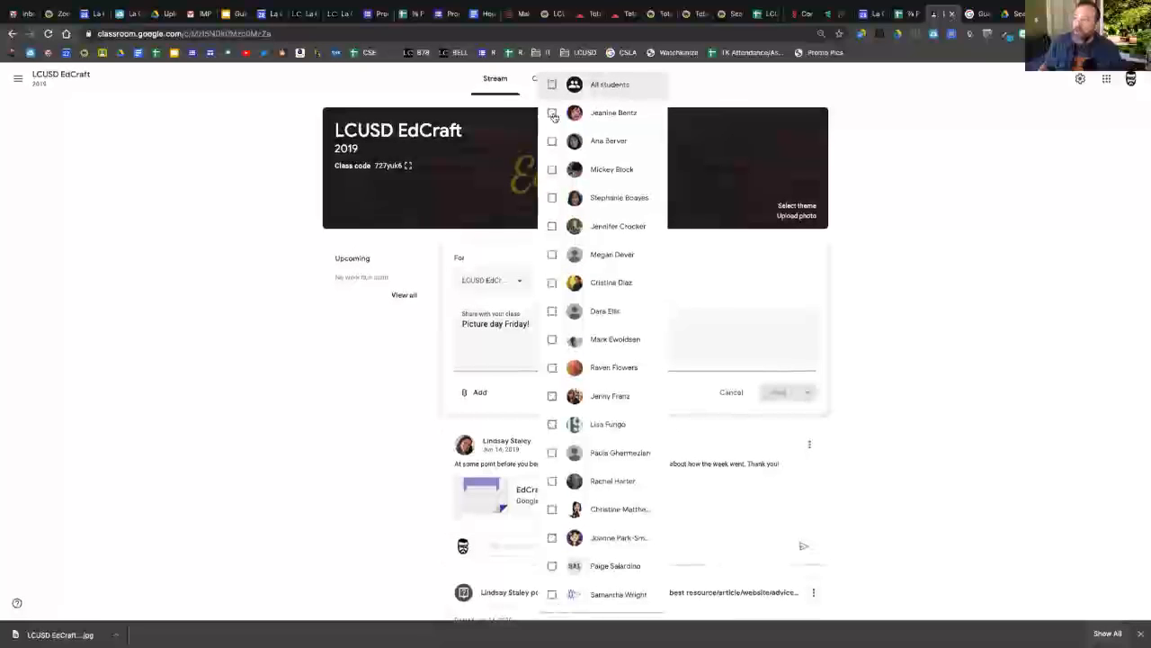
{"action": "left_click", "coordinate": [552, 113]}
{"action": "left_click", "coordinate": [553, 339]}
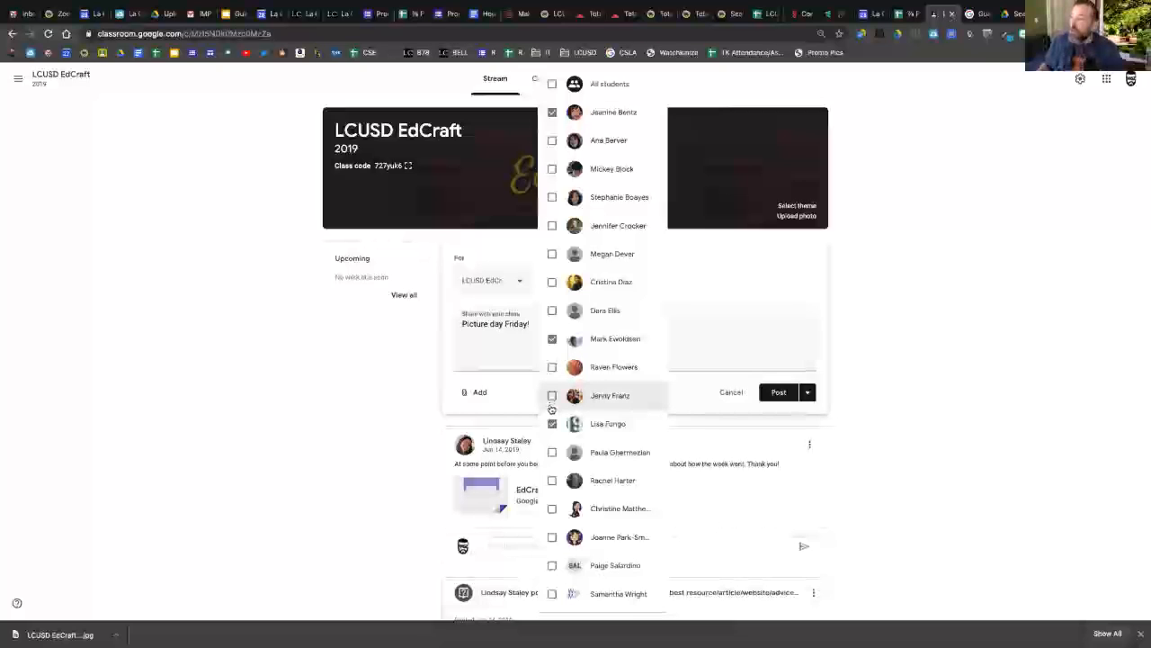
{"action": "left_click", "coordinate": [551, 84]}
{"action": "left_click", "coordinate": [551, 84]}
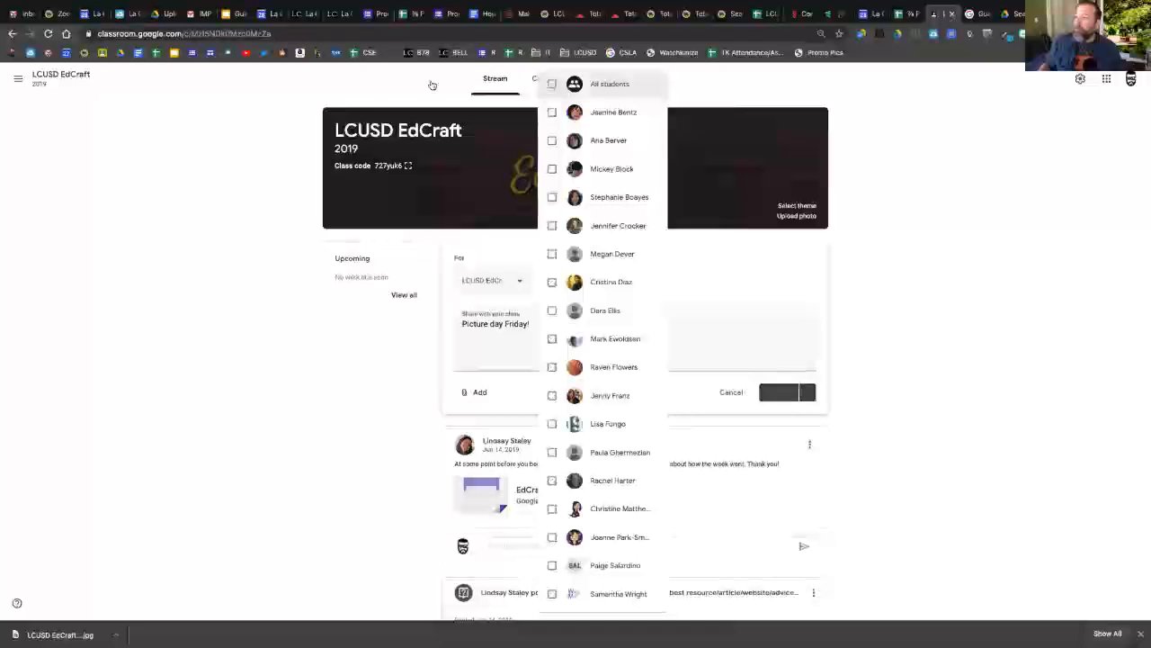
{"action": "left_click", "coordinate": [373, 85]}
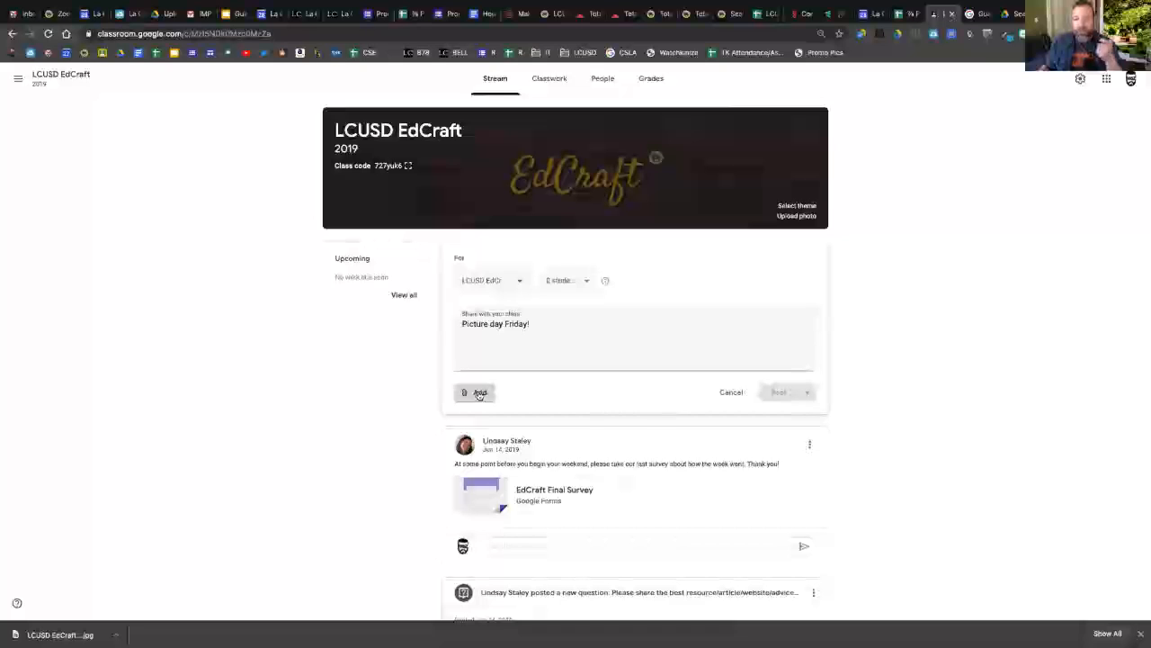
- Examine the attachment choices and the posting options available for the "Picture day Friday!" announcement
{"action": "left_click", "coordinate": [480, 393]}
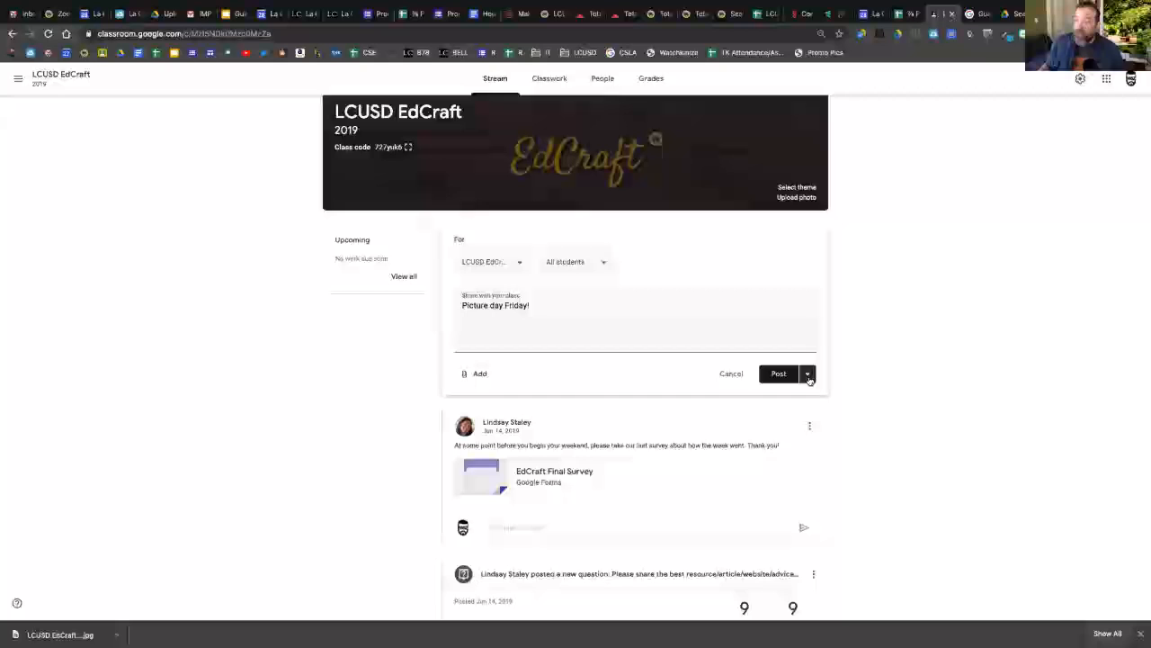
{"action": "scroll", "coordinate": [809, 379], "scroll_direction": "down", "scroll_amount": 1}
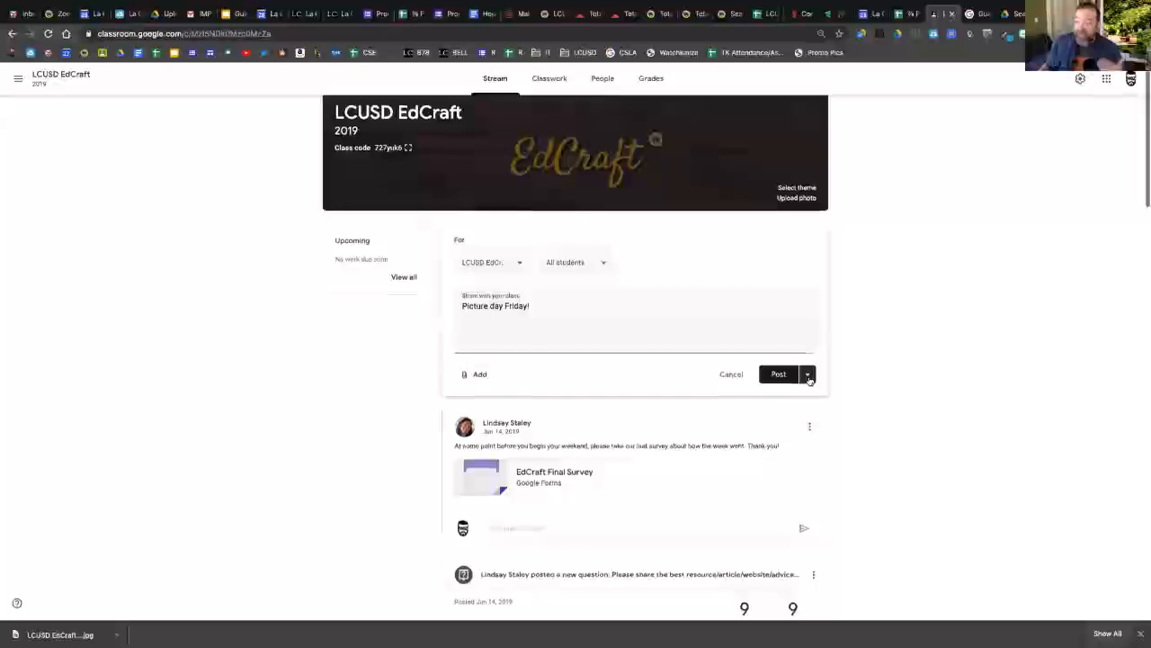
{"action": "scroll", "coordinate": [800, 376], "scroll_direction": "up", "scroll_amount": 1}
{"action": "scroll", "coordinate": [785, 384], "scroll_direction": "up", "scroll_amount": 1}
{"action": "scroll", "coordinate": [810, 385], "scroll_direction": "down", "scroll_amount": 1}
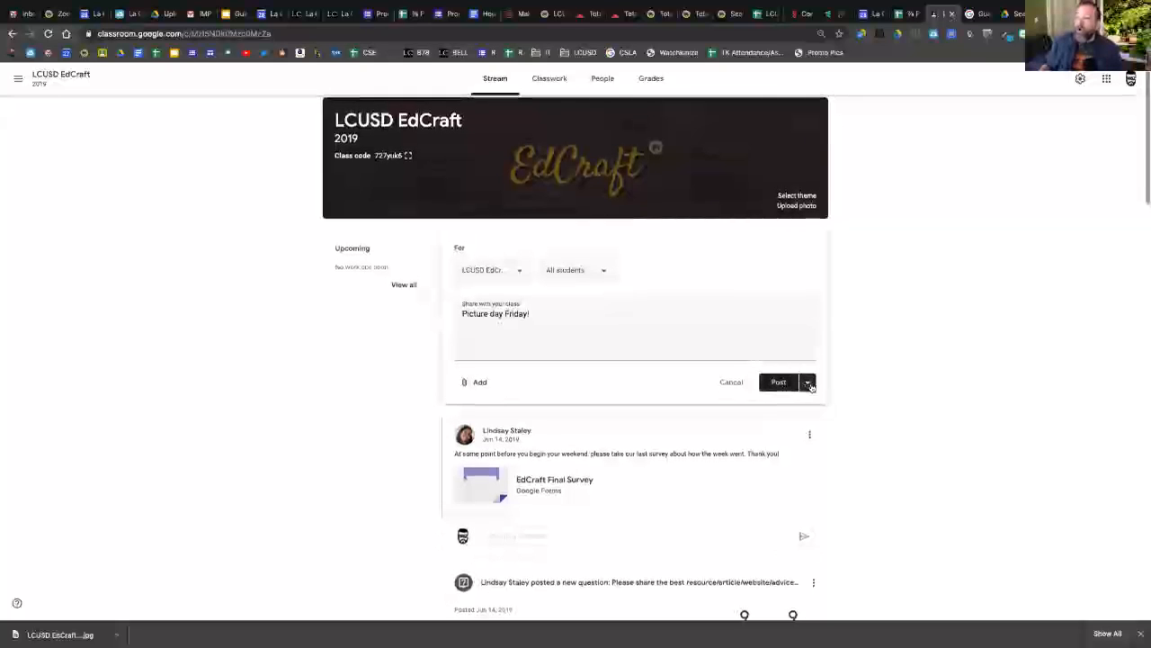
{"action": "scroll", "coordinate": [809, 385], "scroll_direction": "down", "scroll_amount": 1}
{"action": "left_click", "coordinate": [810, 385]}
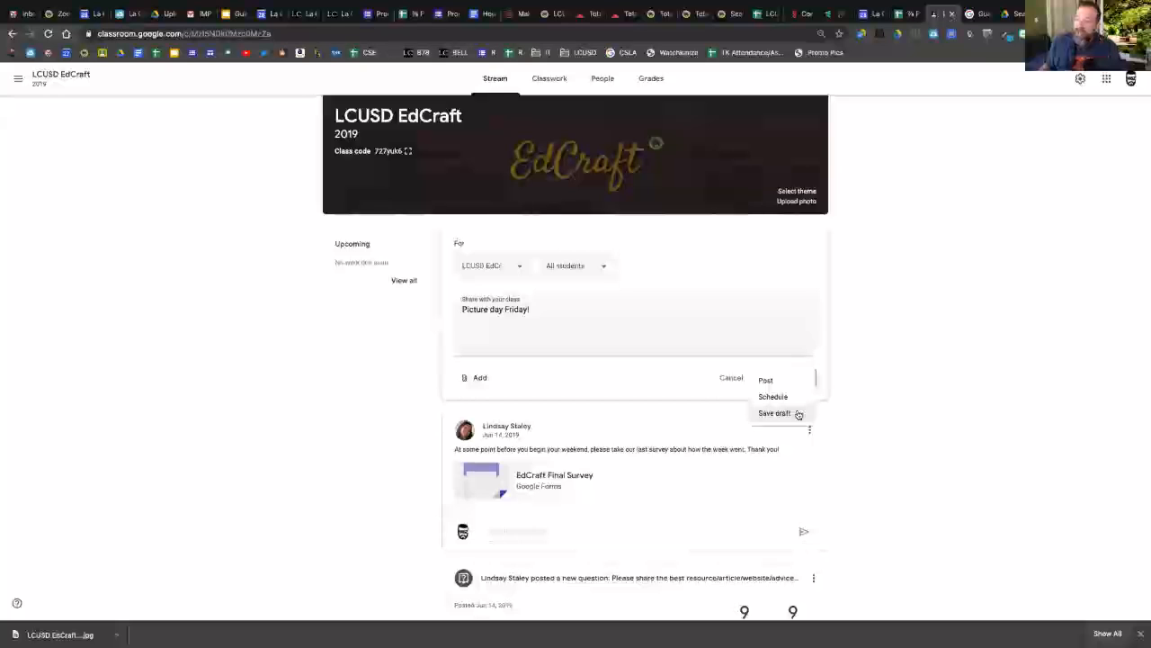
{"action": "scroll", "coordinate": [798, 415], "scroll_direction": "up", "scroll_amount": 1}
{"action": "scroll", "coordinate": [797, 417], "scroll_direction": "up", "scroll_amount": 1}
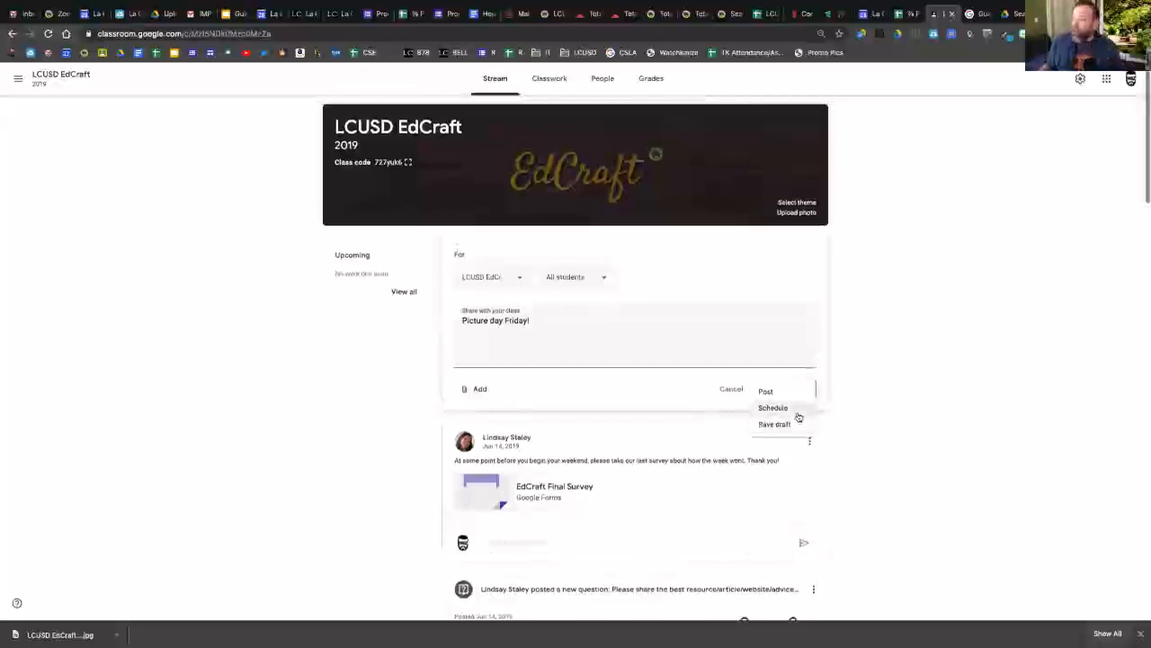
- Create a classwork question reading "Which state has the lowest highest point?"
{"action": "left_click", "coordinate": [556, 80]}
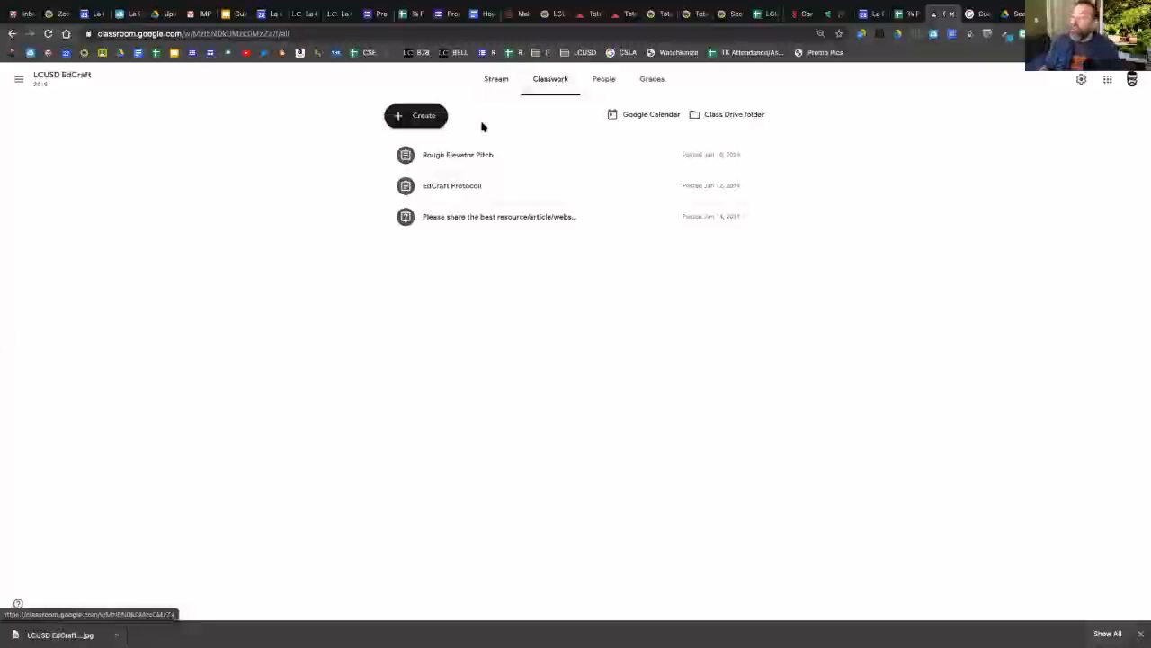
{"action": "left_click", "coordinate": [425, 118]}
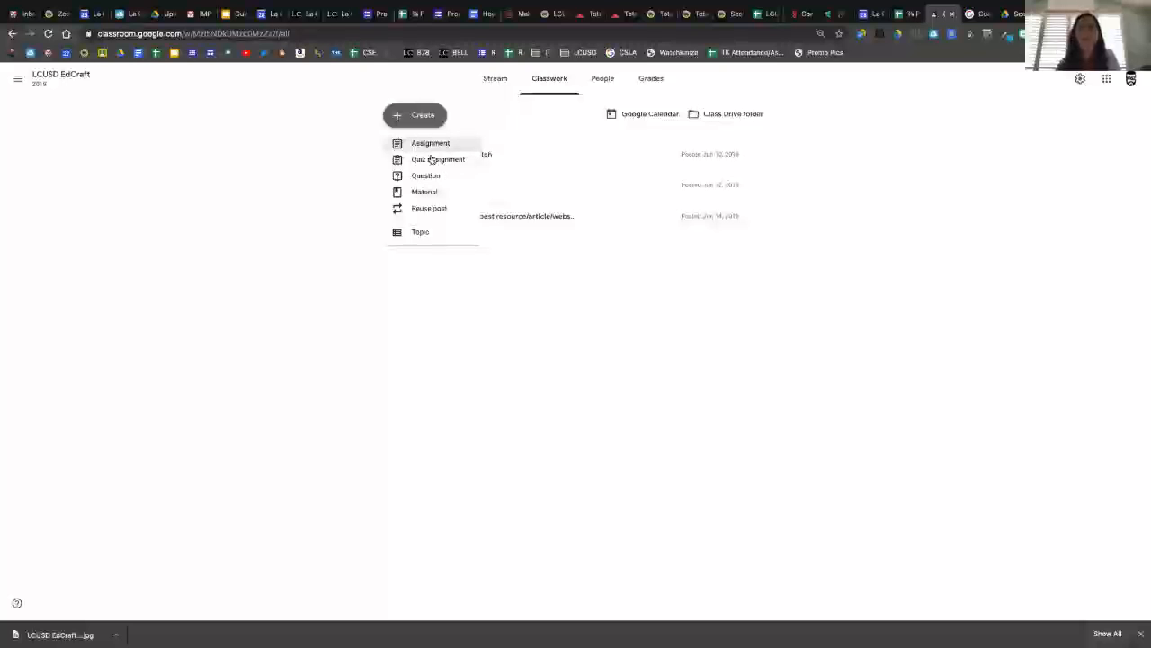
{"action": "left_click", "coordinate": [433, 179]}
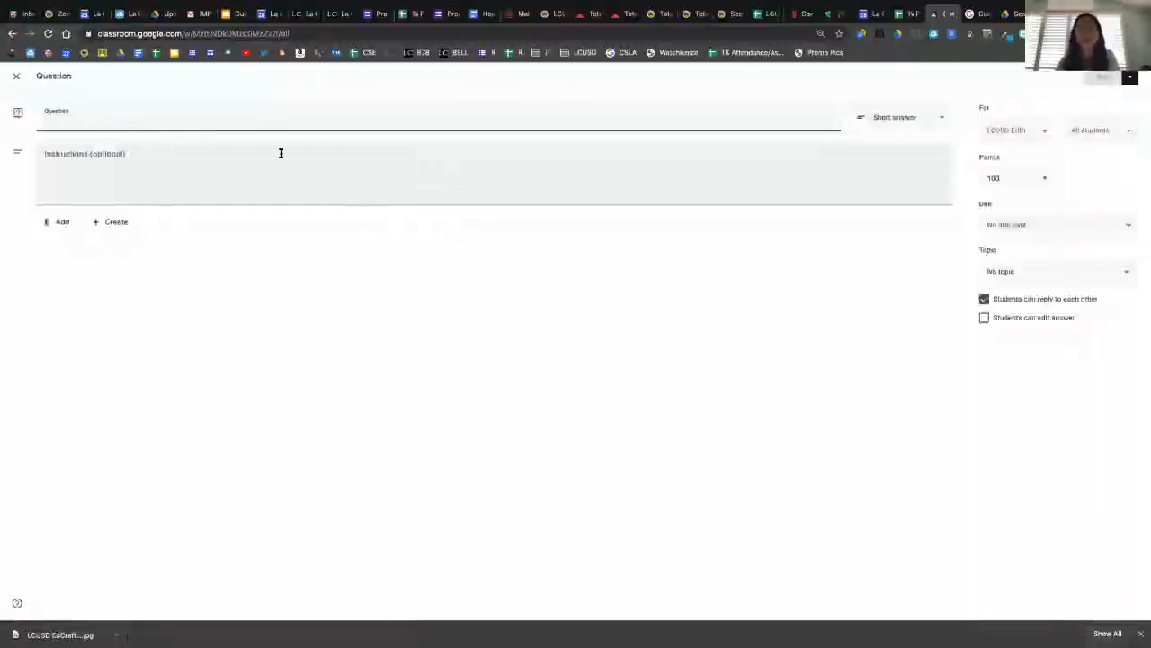
{"action": "type", "text": "Wh"}
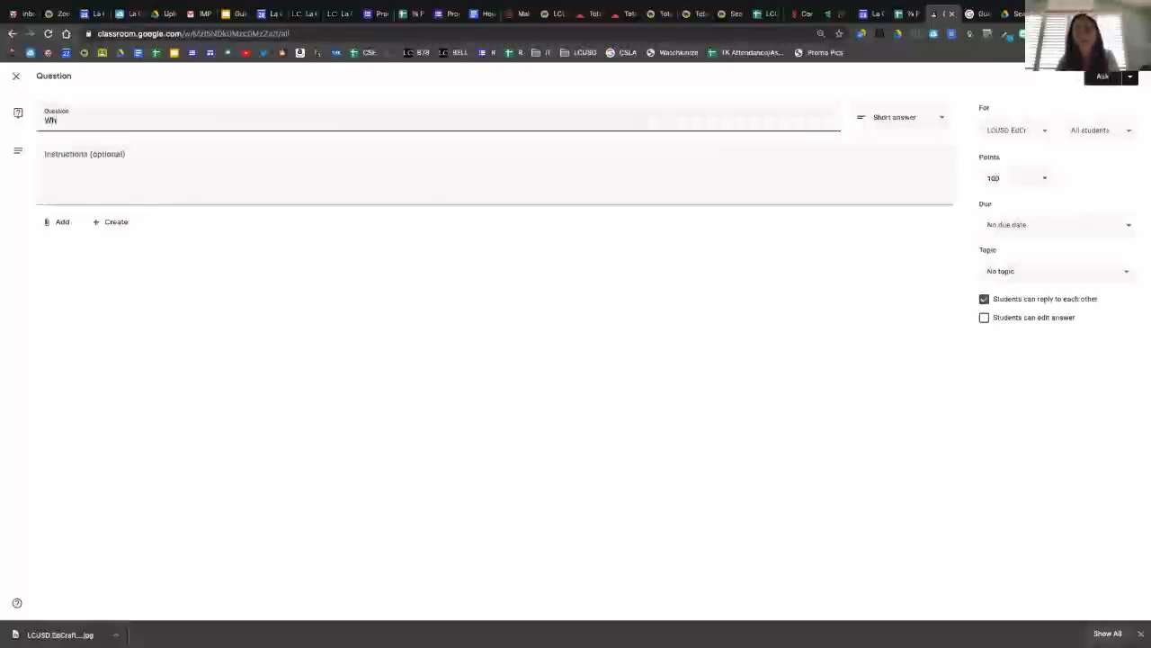
{"action": "type", "text": "ich"}
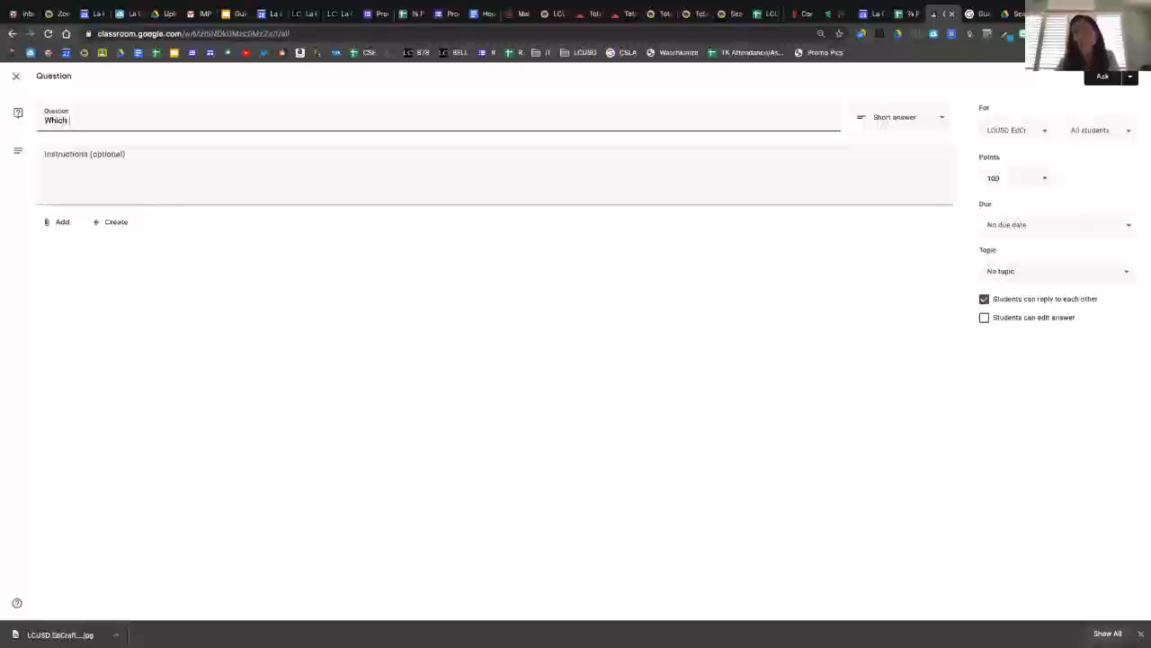
{"action": "type", "text": " state has"}
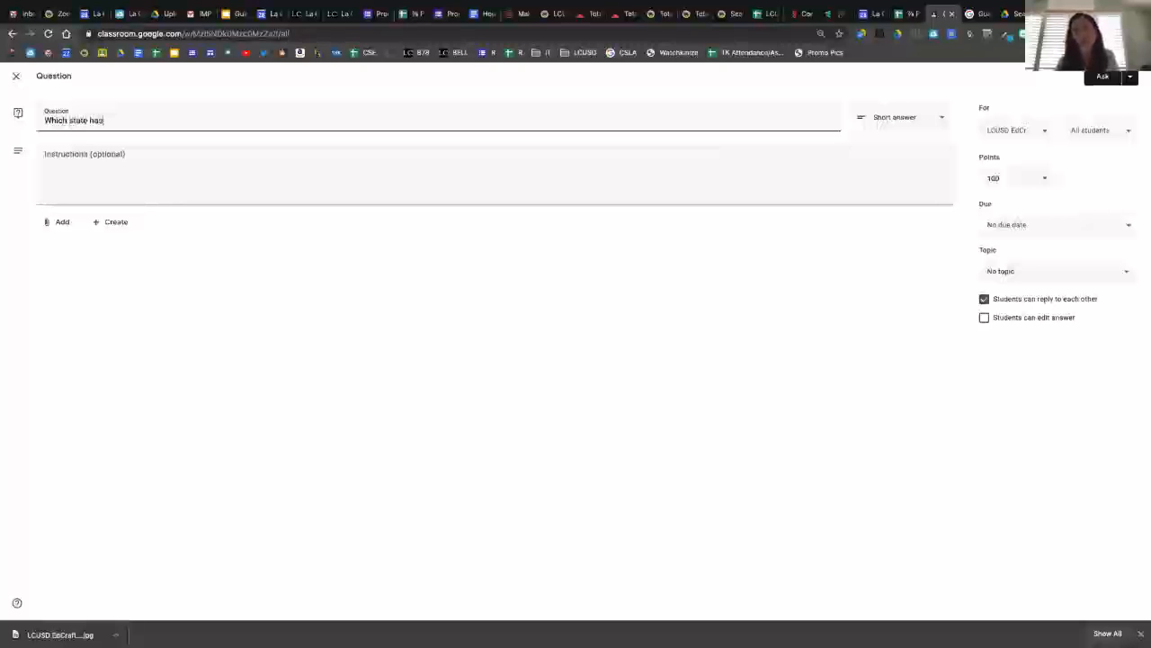
{"action": "type", "text": " the lowest highes"}
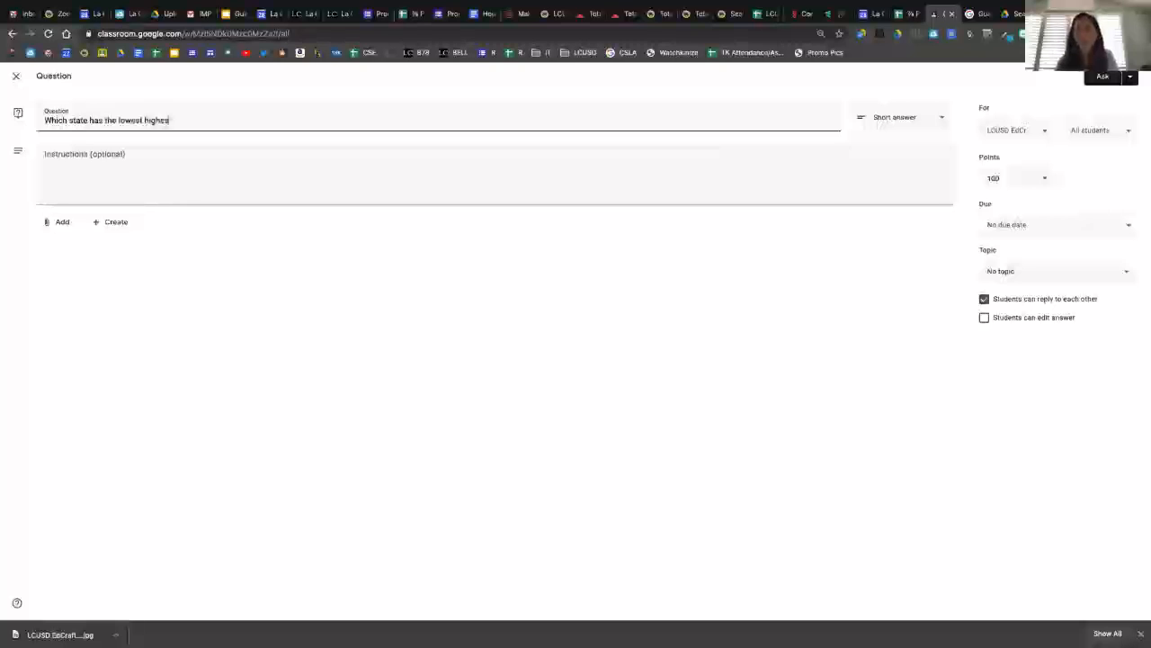
{"action": "type", "text": "t point?"}
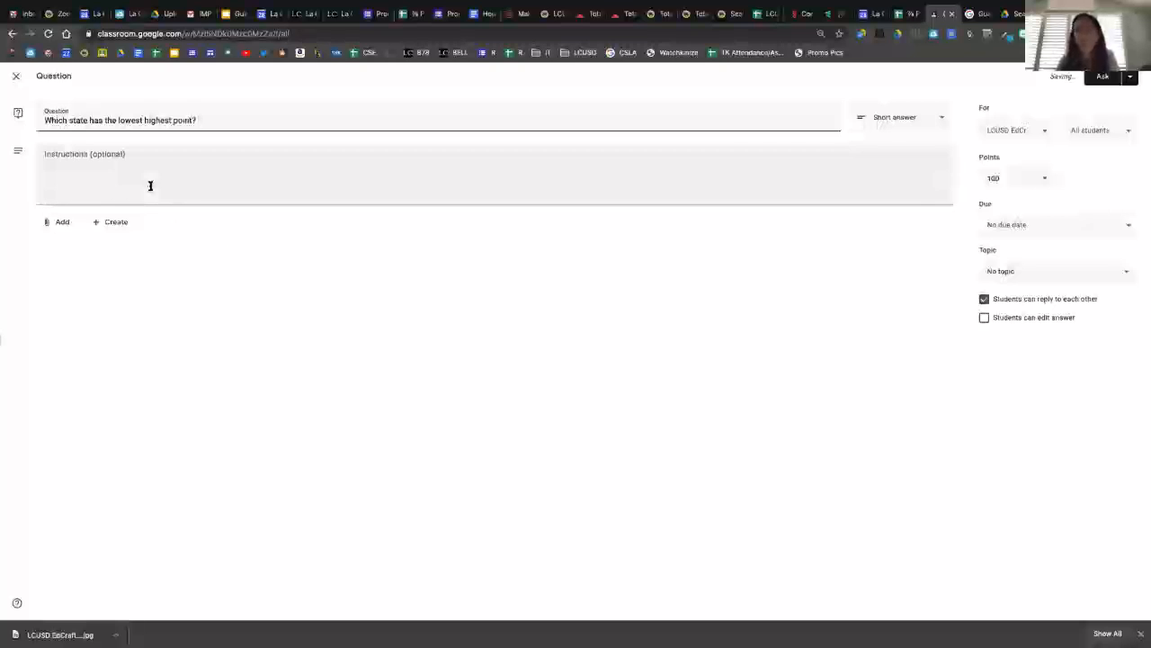
- Examine the question's answer types, instructions, due date and posting options, and close the question draft
{"action": "left_click", "coordinate": [901, 119]}
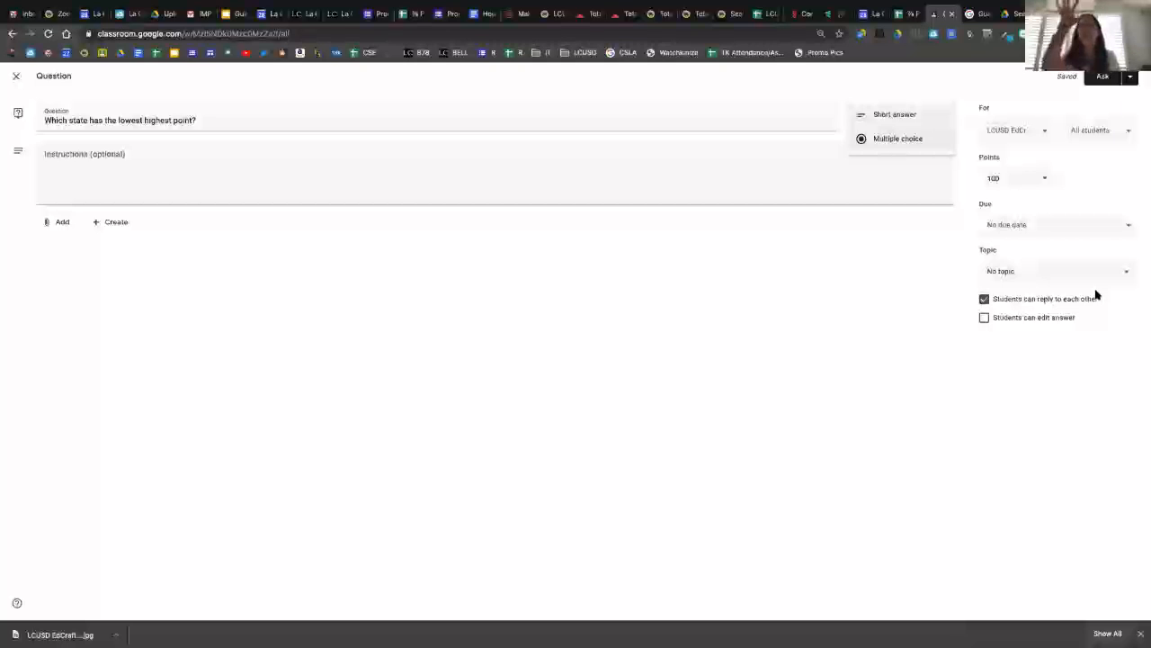
{"action": "left_click", "coordinate": [976, 297]}
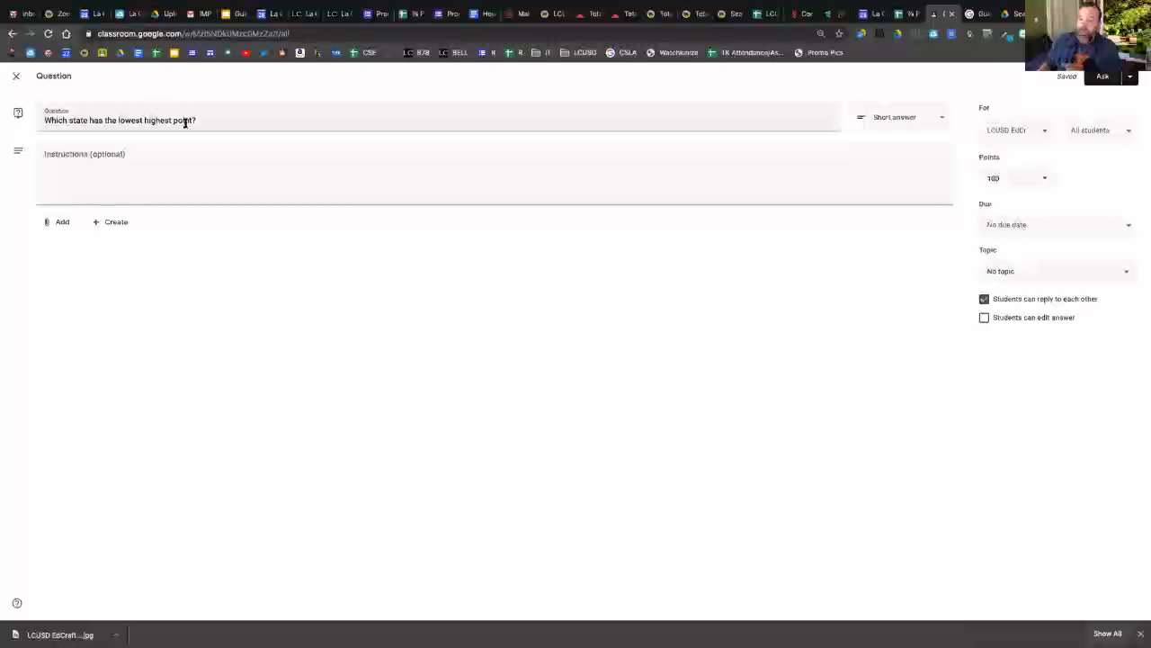
{"action": "left_click", "coordinate": [898, 118]}
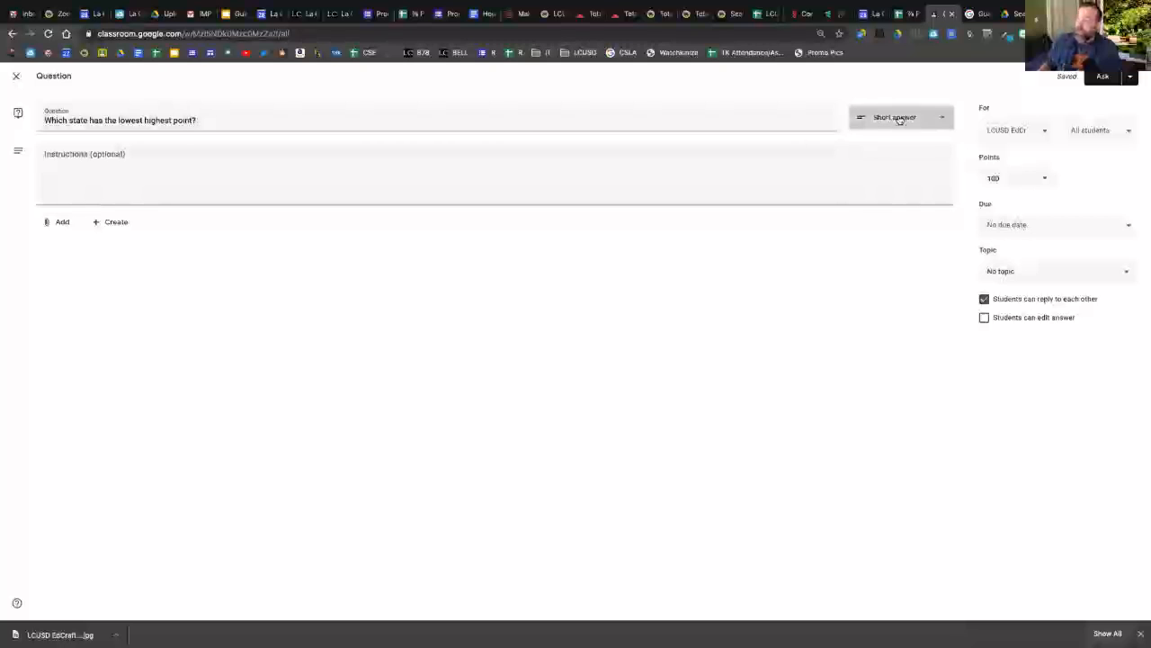
{"action": "left_click", "coordinate": [58, 152]}
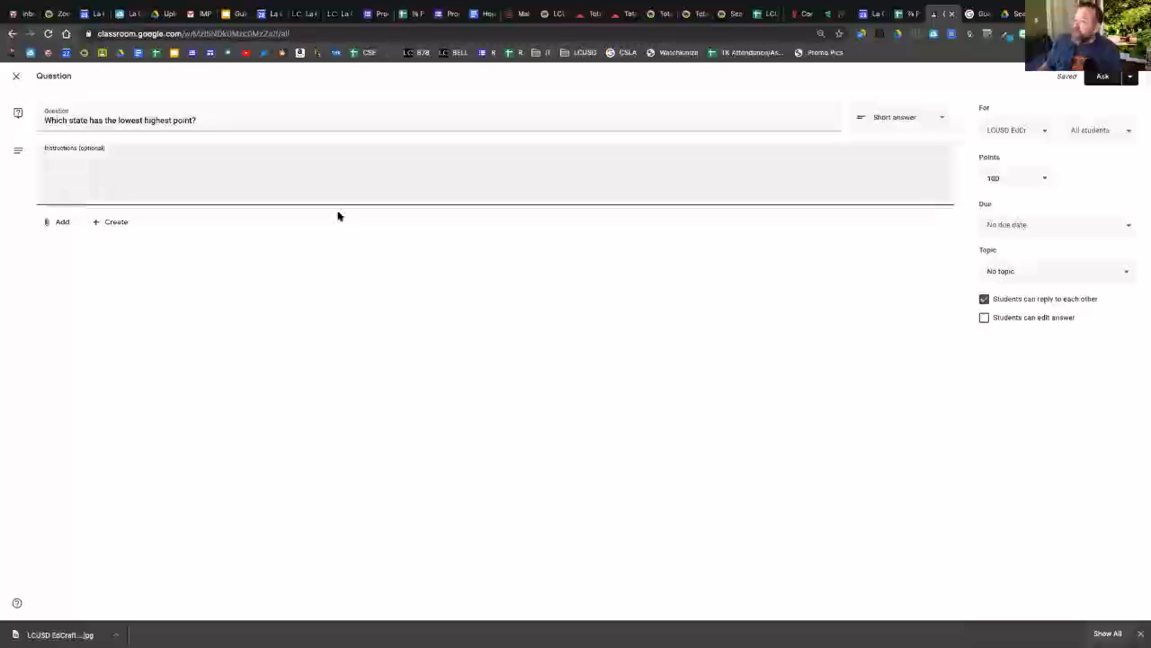
{"action": "left_click", "coordinate": [1048, 225]}
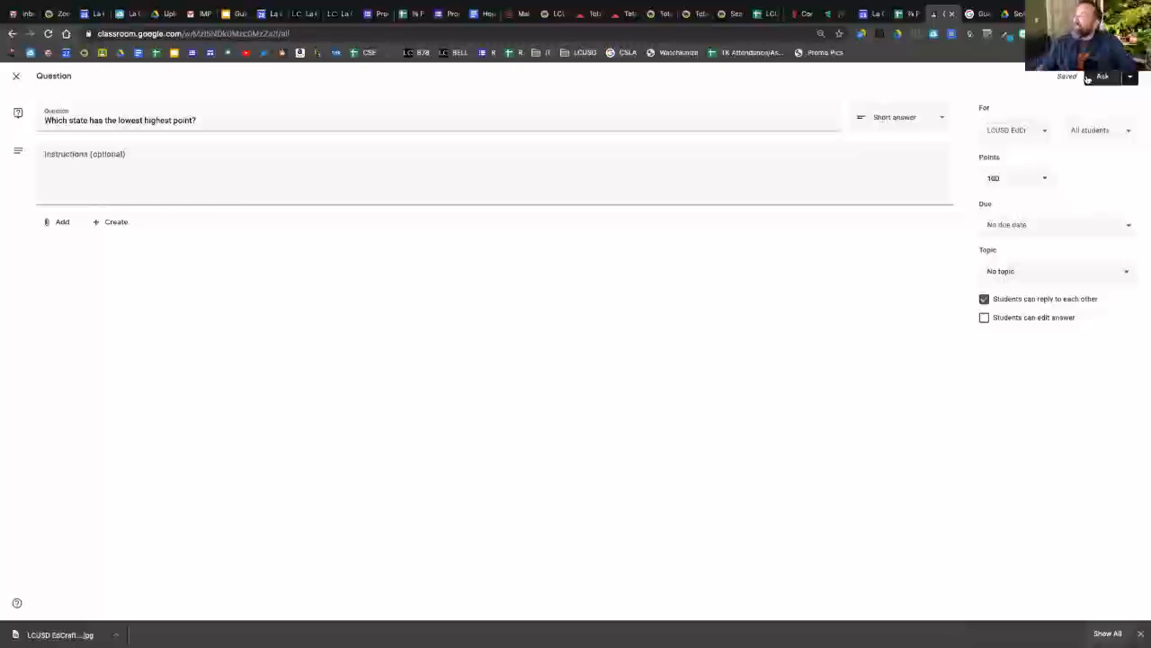
{"action": "left_click", "coordinate": [1133, 79]}
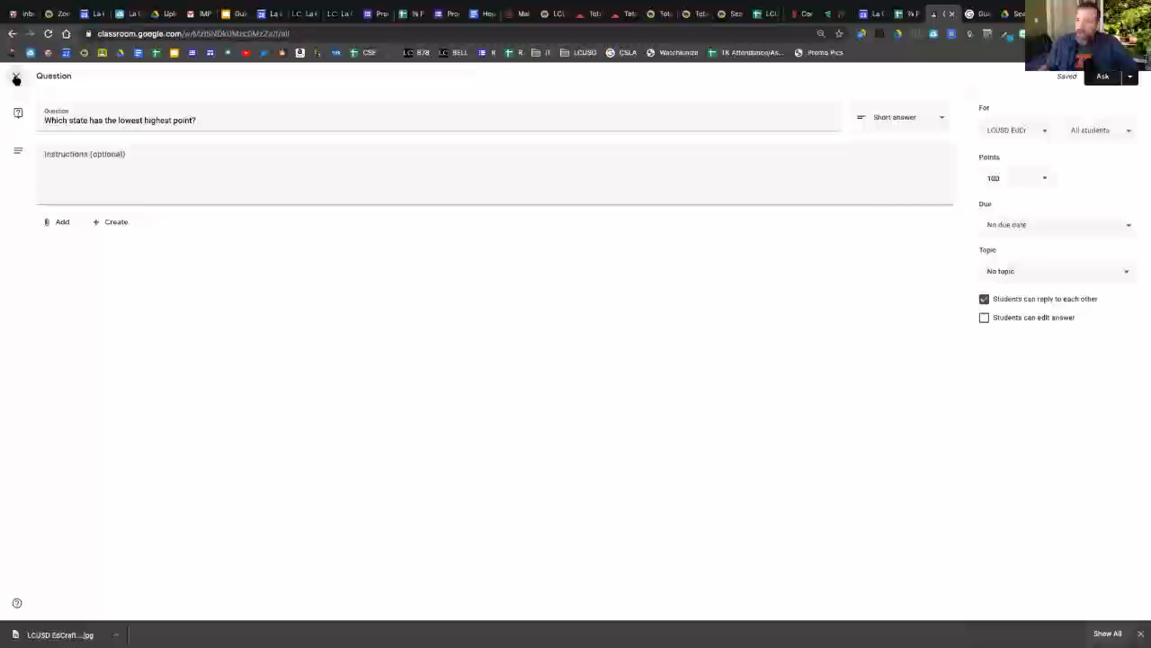
{"action": "left_click", "coordinate": [16, 79]}
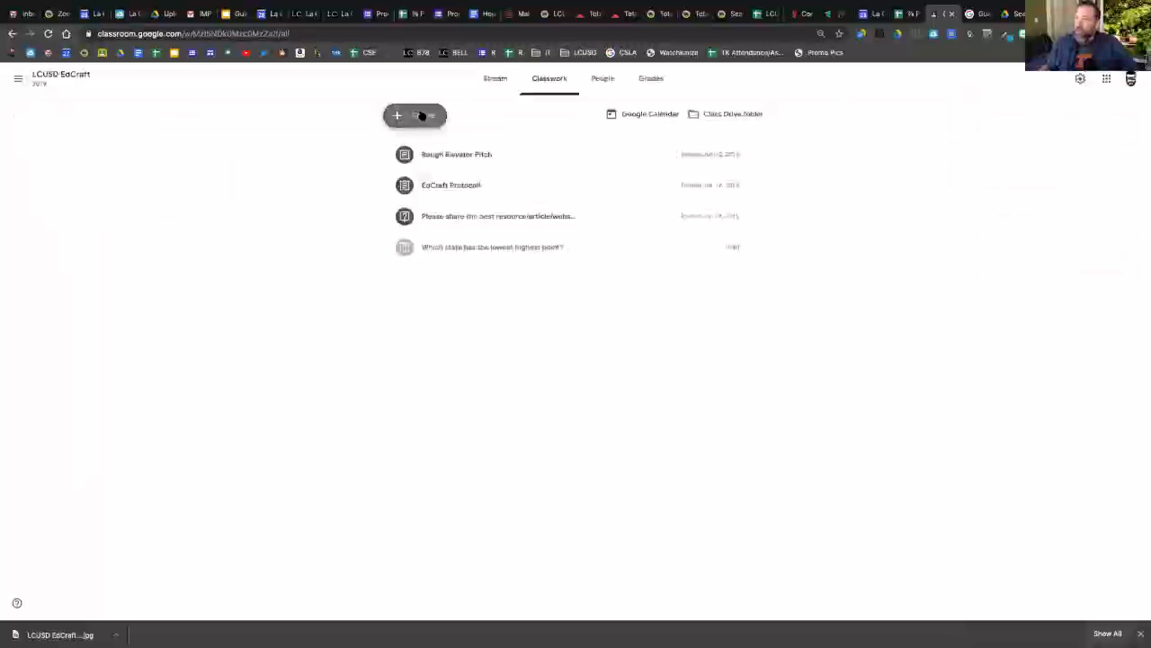
- Create a new classwork assignment titled "Reading Log"
{"action": "left_click", "coordinate": [422, 115]}
{"action": "left_click", "coordinate": [429, 144]}
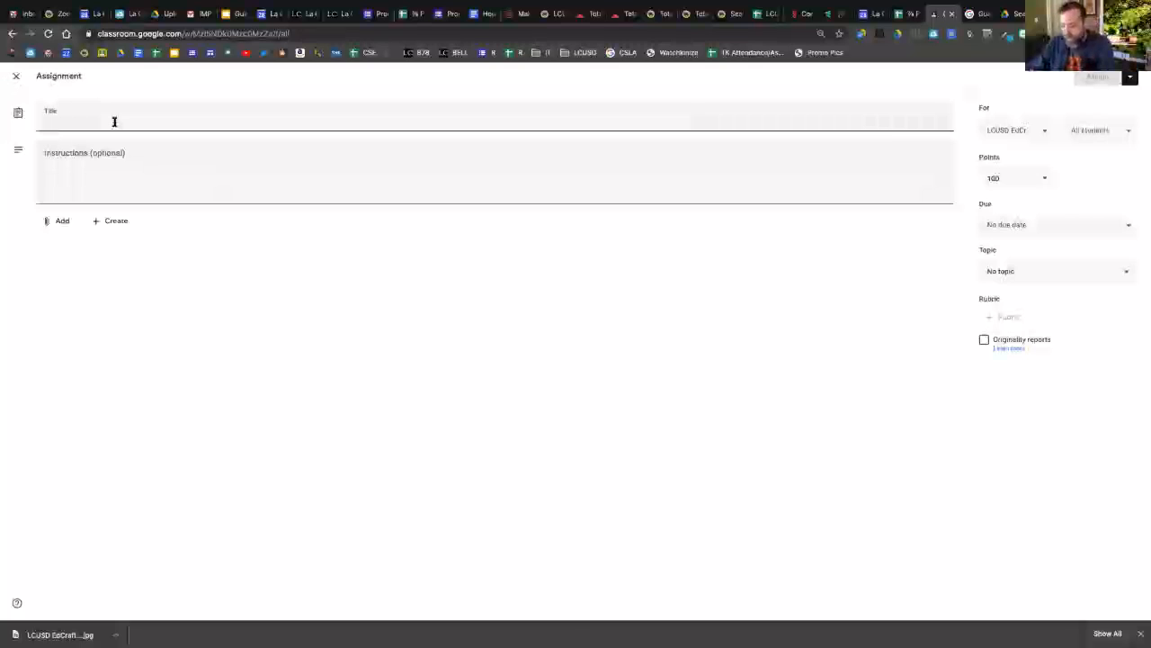
{"action": "type", "text": "Reading Log"}
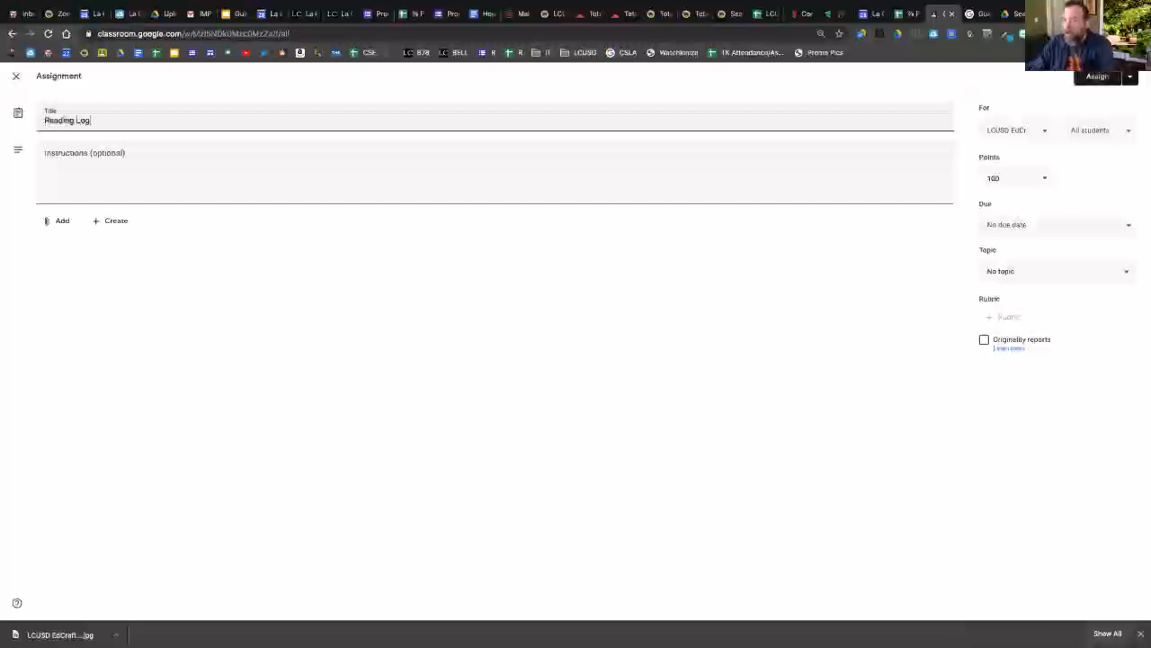
{"action": "left_click", "coordinate": [70, 151]}
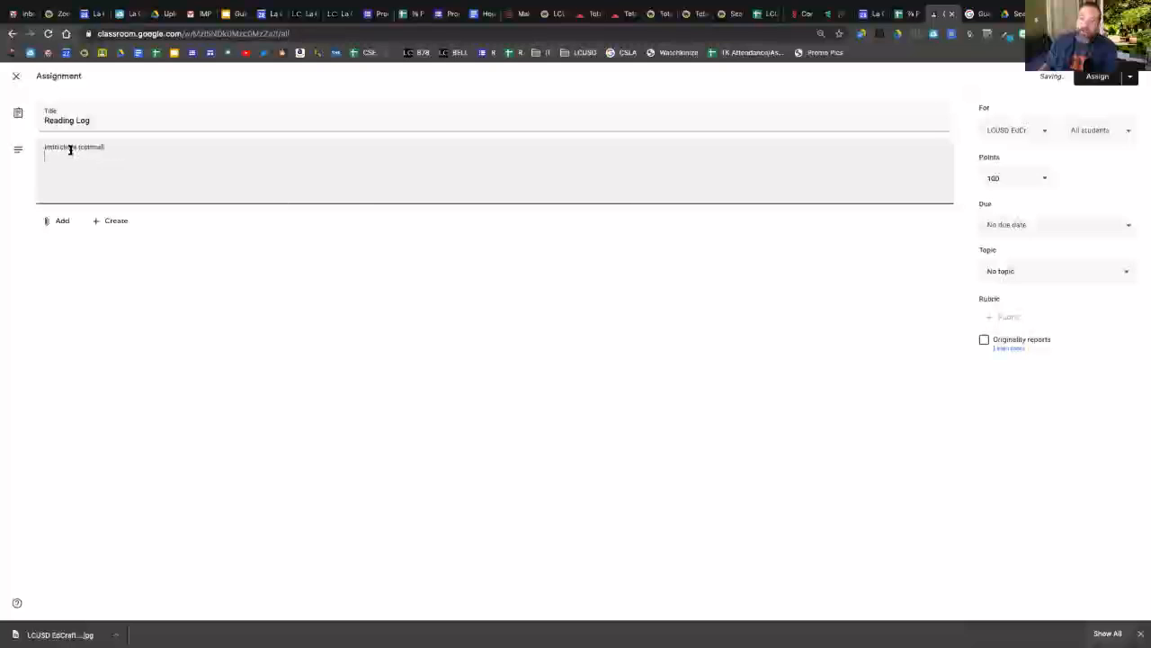
- Attach the Google Drive document "How to Host a Recorded Zoom Meeting" to the assignment, set to make a copy for each student
{"action": "left_click", "coordinate": [57, 223]}
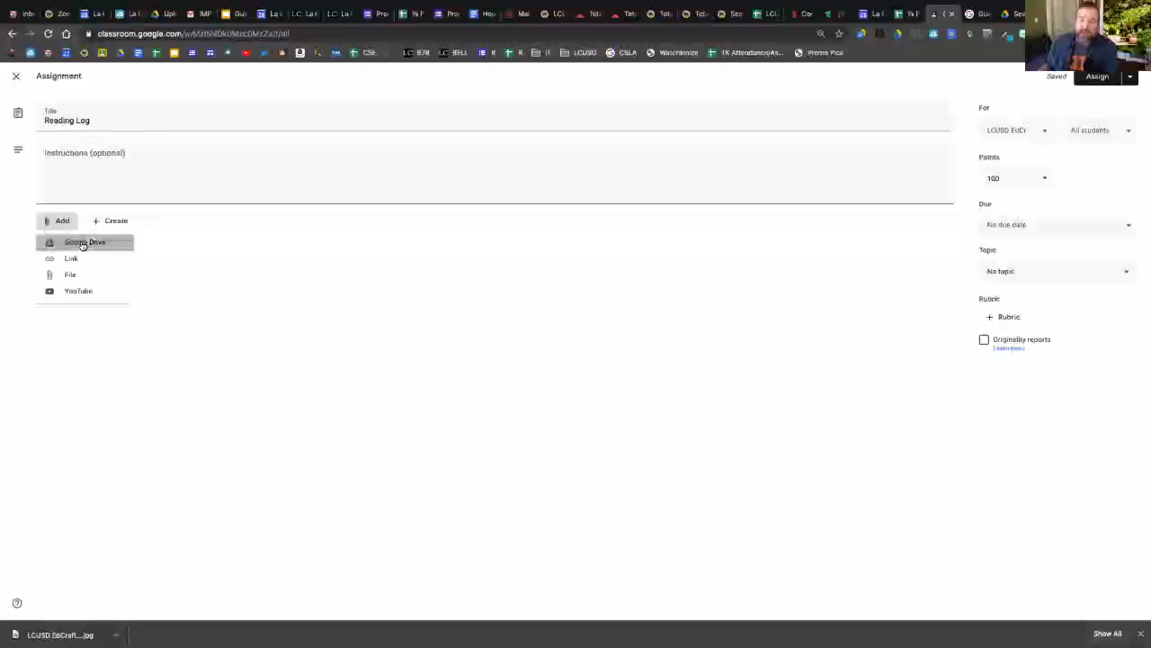
{"action": "left_click", "coordinate": [82, 243]}
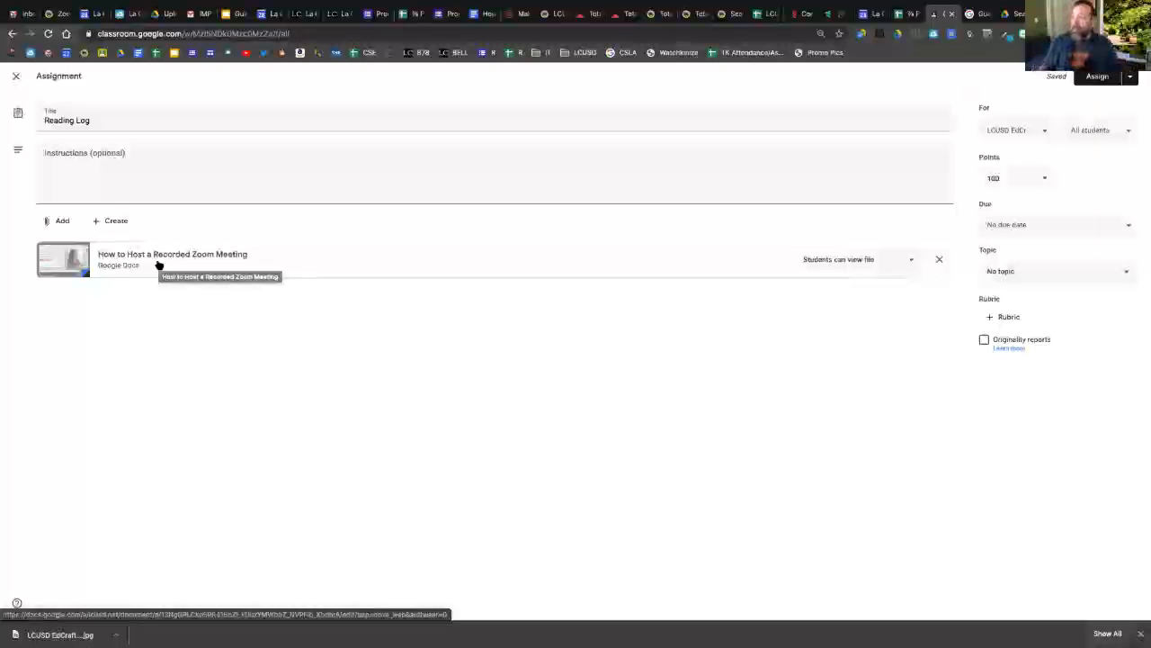
{"action": "left_click", "coordinate": [912, 262]}
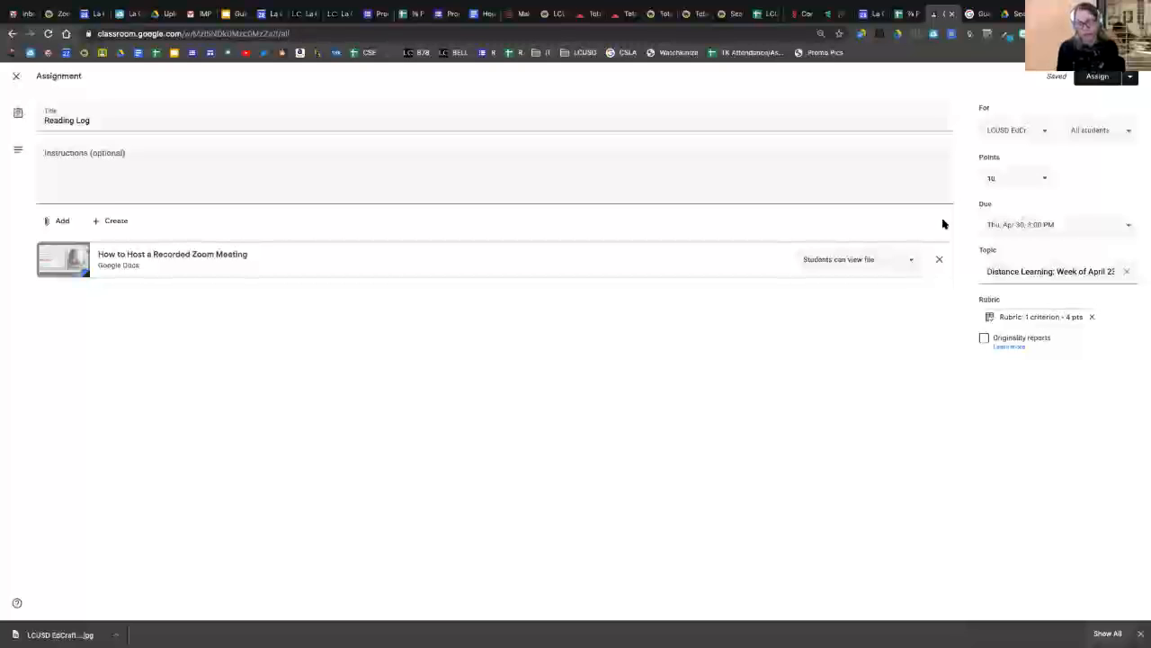
{"action": "left_click", "coordinate": [904, 260]}
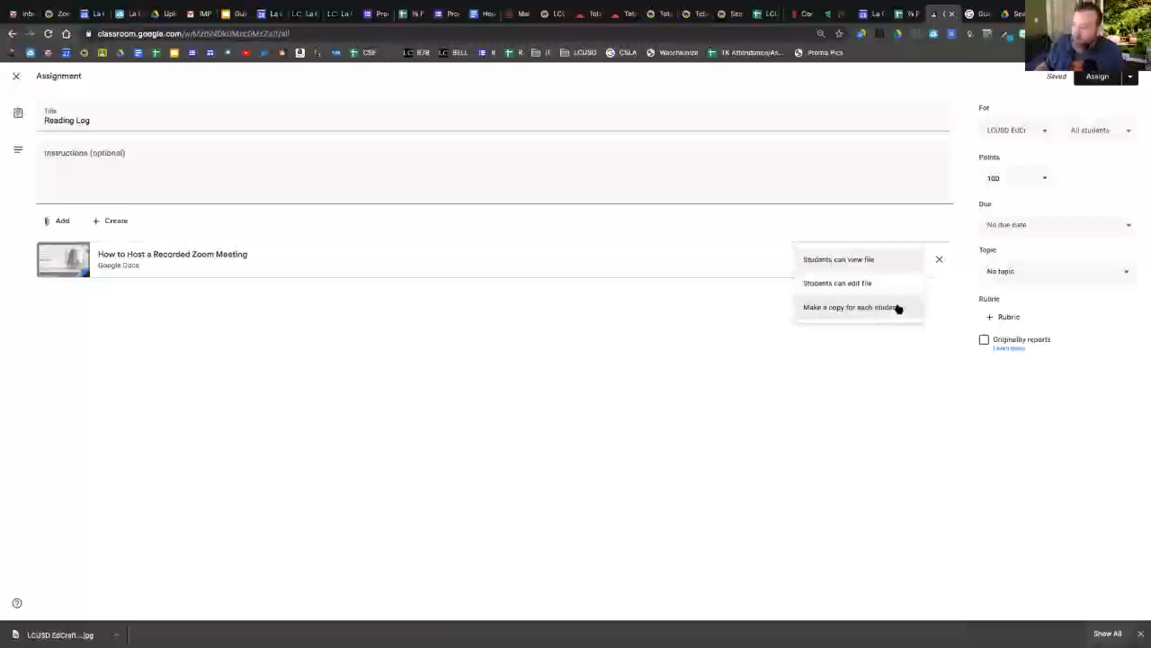
{"action": "left_click", "coordinate": [893, 307]}
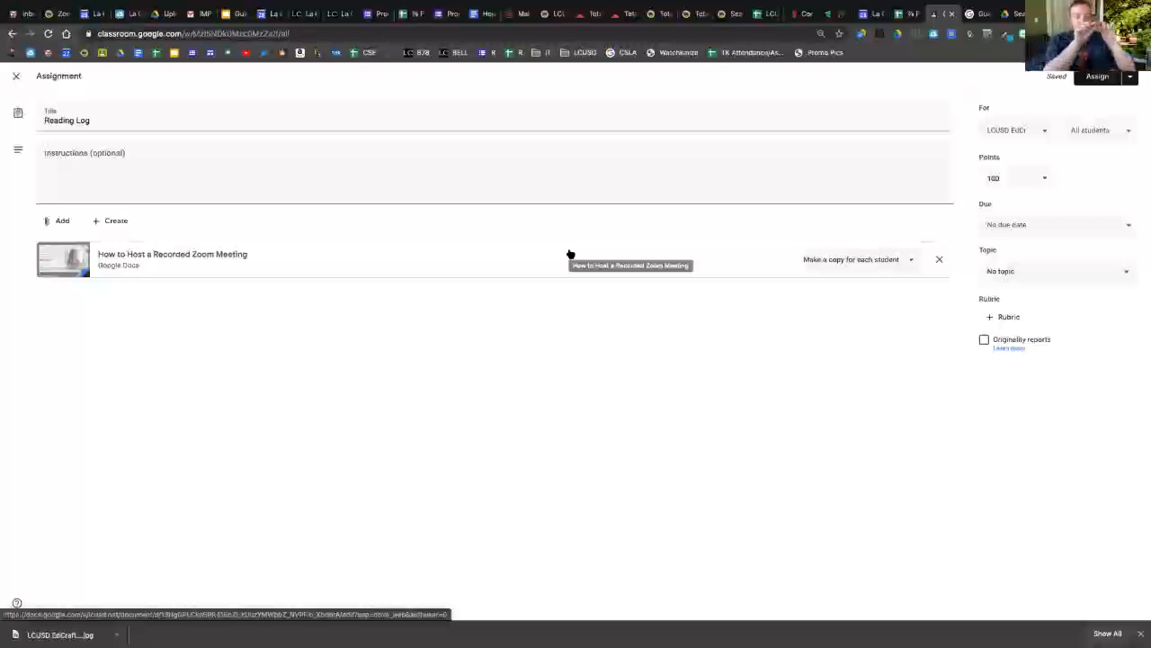
- Switch the attached document to "Students can view file" and review its sharing and the assignment's posting options
{"action": "left_click", "coordinate": [874, 261]}
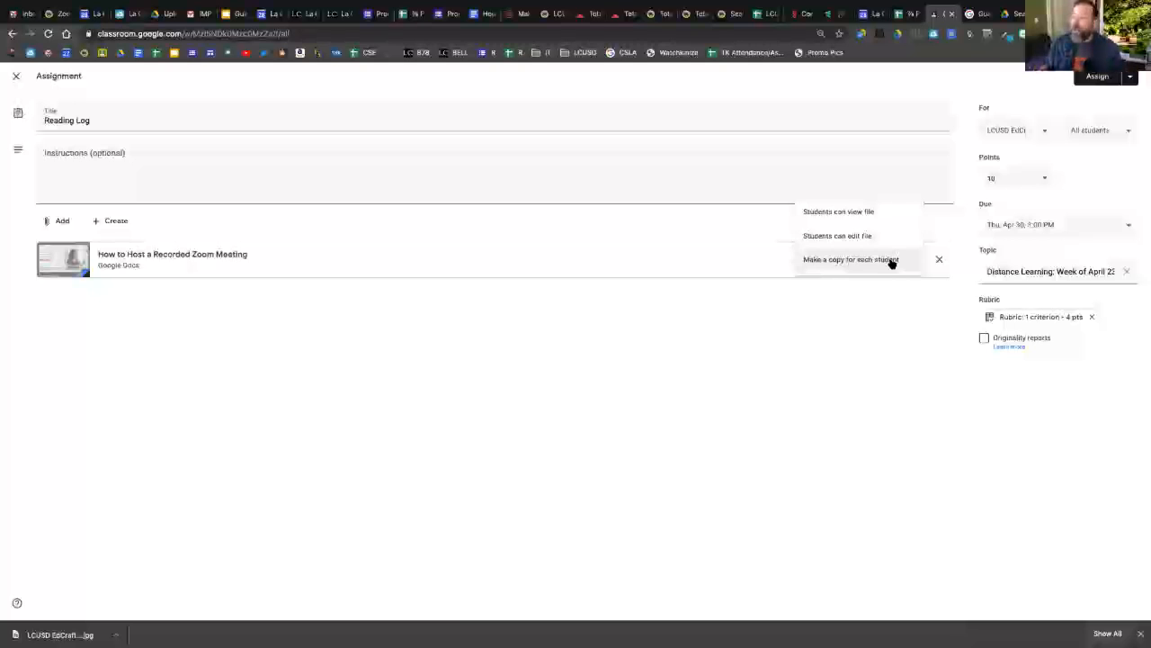
{"action": "left_click", "coordinate": [877, 214]}
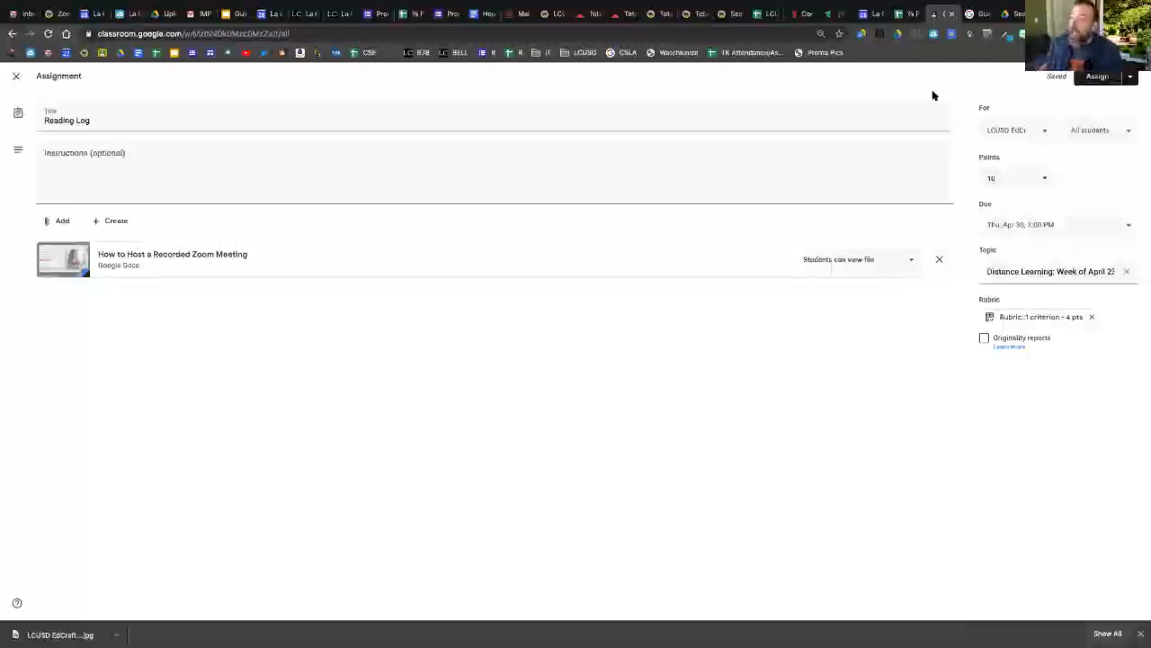
{"action": "left_click", "coordinate": [910, 263]}
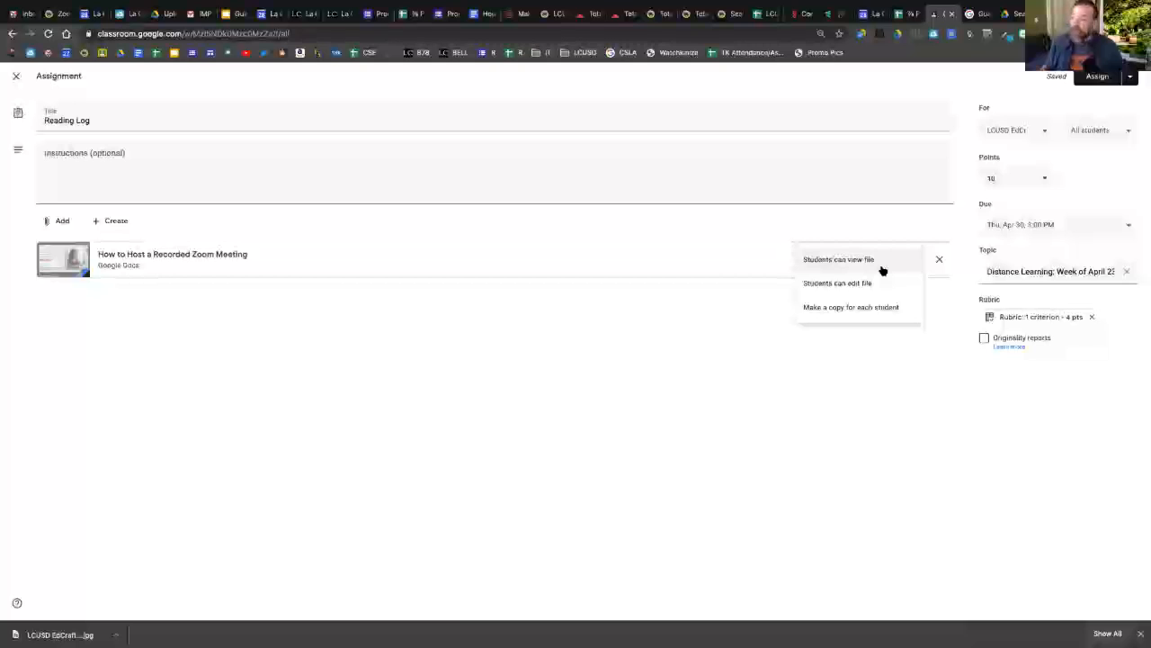
{"action": "left_click", "coordinate": [1129, 77]}
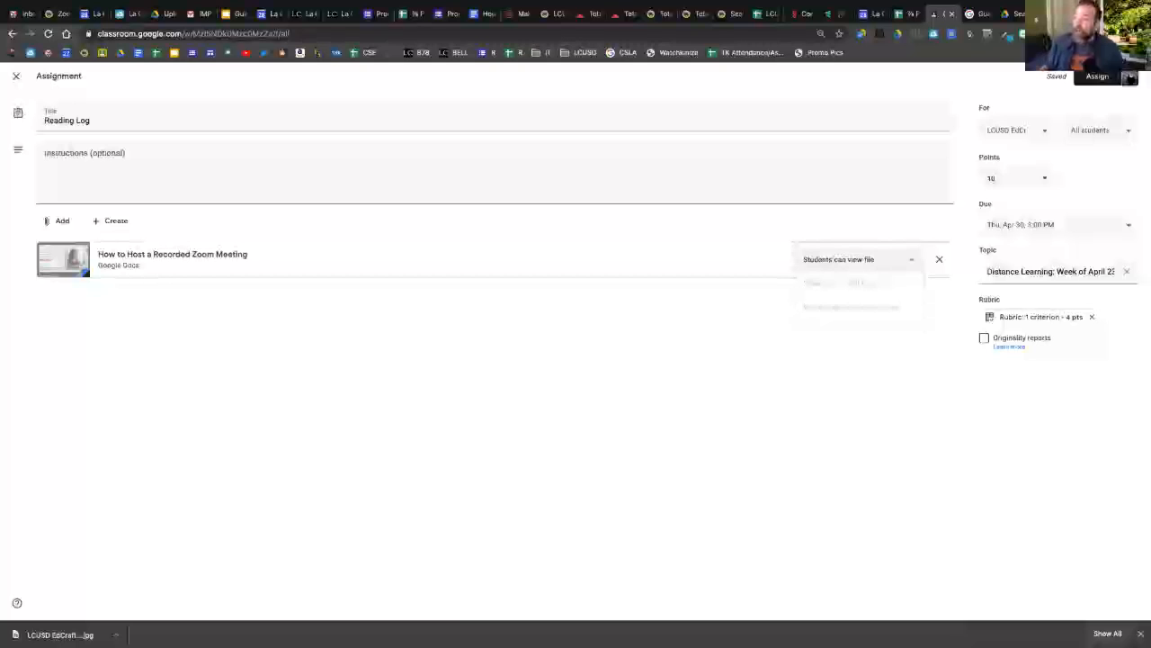
{"action": "left_click", "coordinate": [1130, 77]}
{"action": "left_click", "coordinate": [814, 241]}
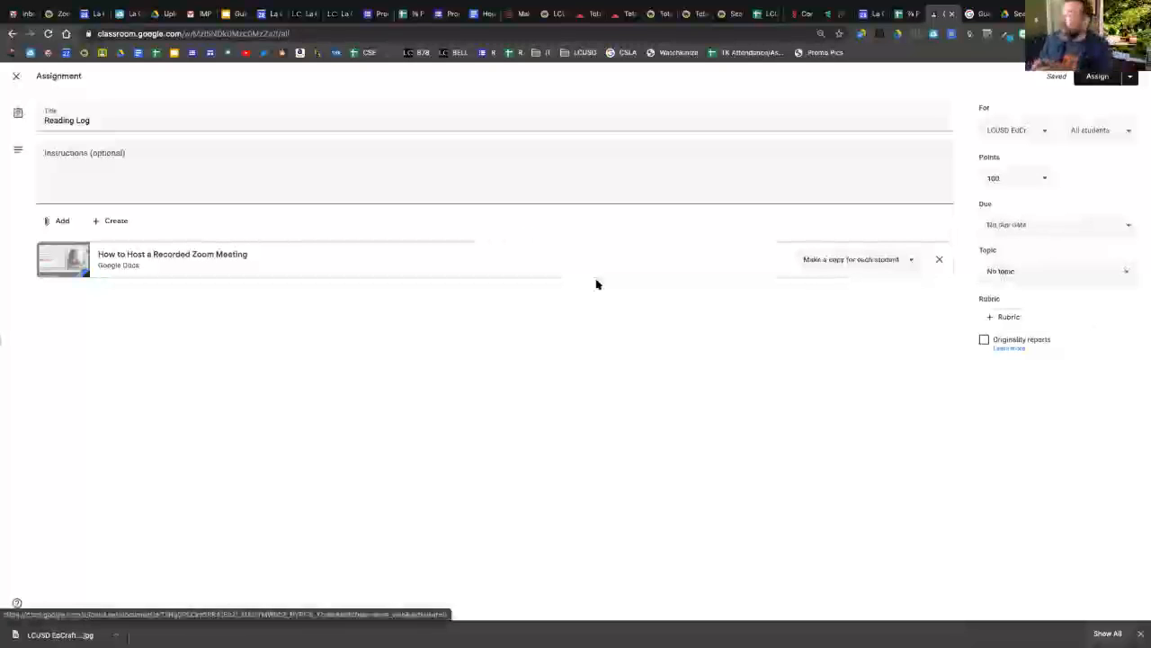
- Examine the classes and individual students that the Reading Log assignment can be given to
{"action": "left_click", "coordinate": [1044, 133]}
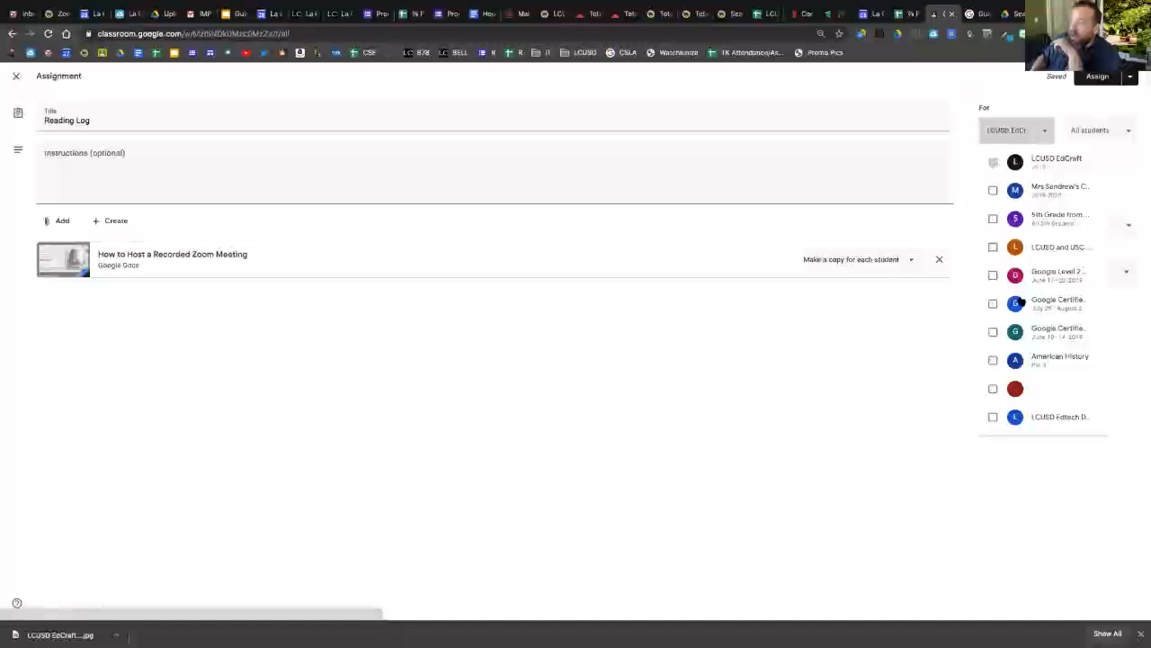
{"action": "left_click", "coordinate": [1017, 101]}
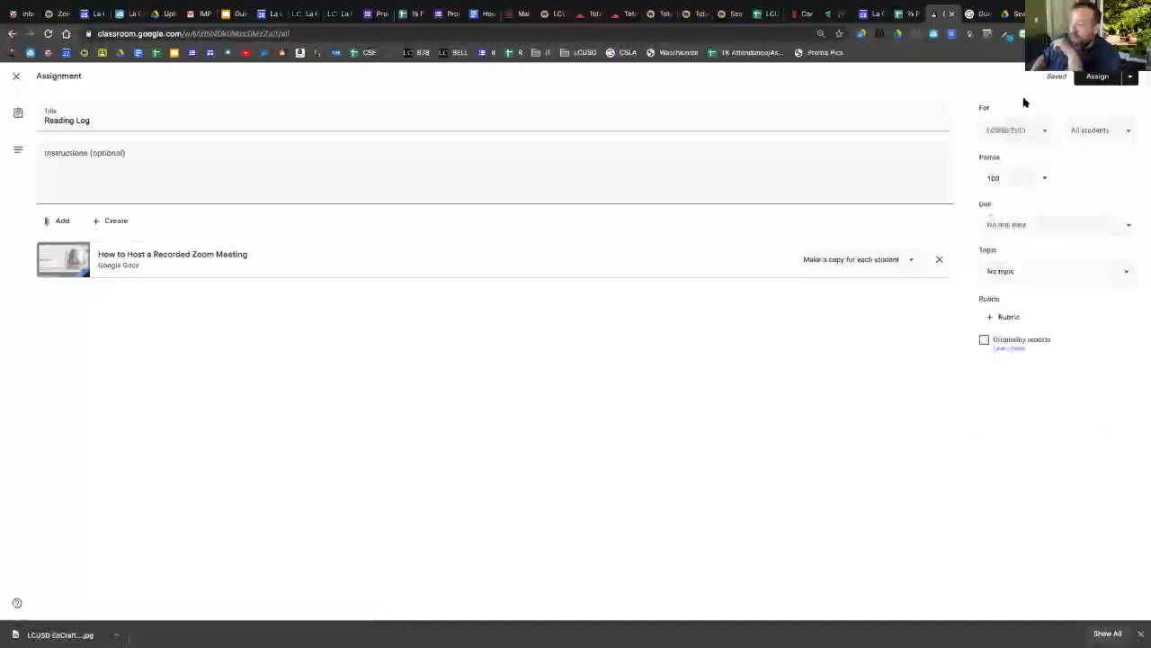
{"action": "left_click", "coordinate": [1097, 132]}
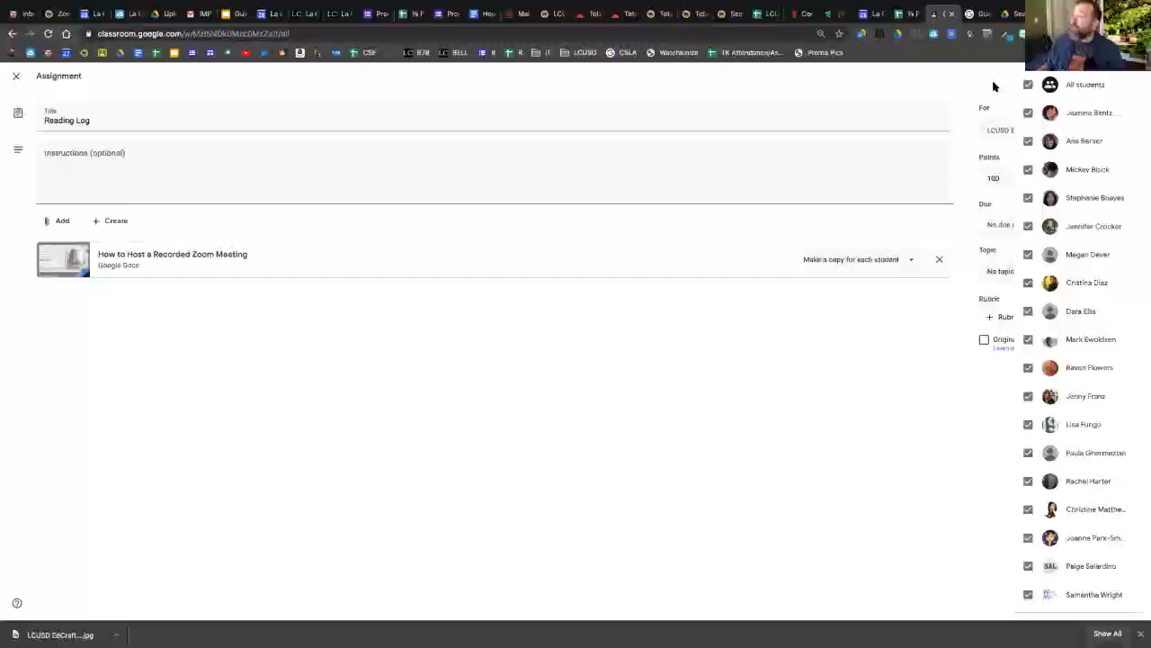
{"action": "left_click", "coordinate": [995, 83]}
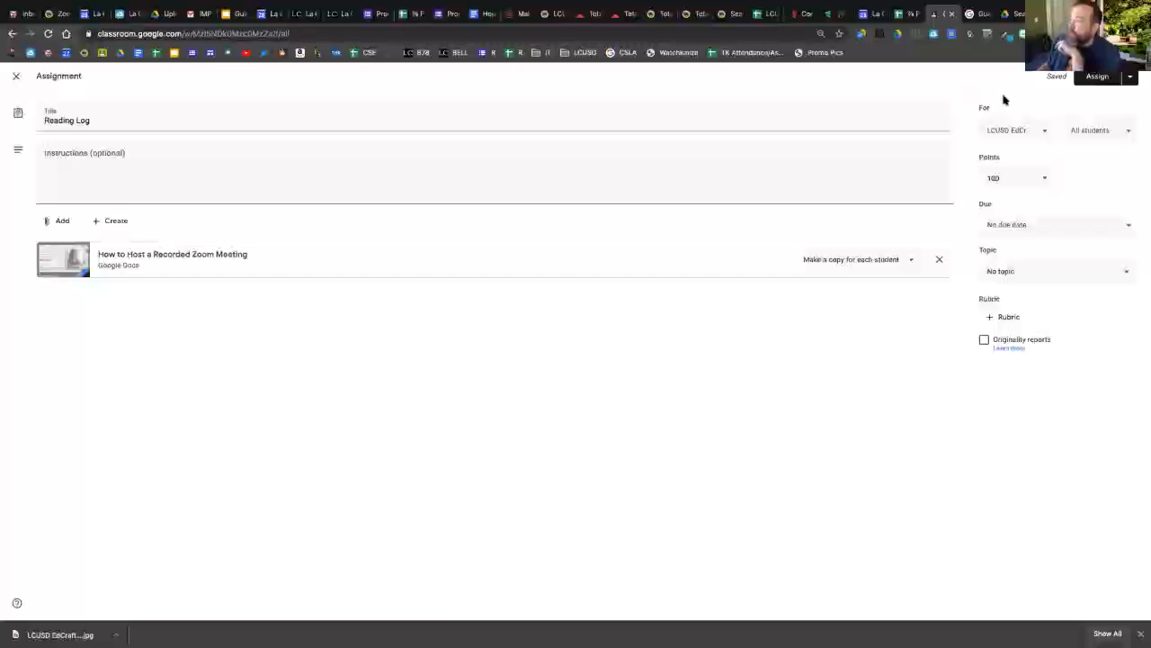
- Set the Reading Log assignment's points to 10
{"action": "left_click", "coordinate": [1046, 179]}
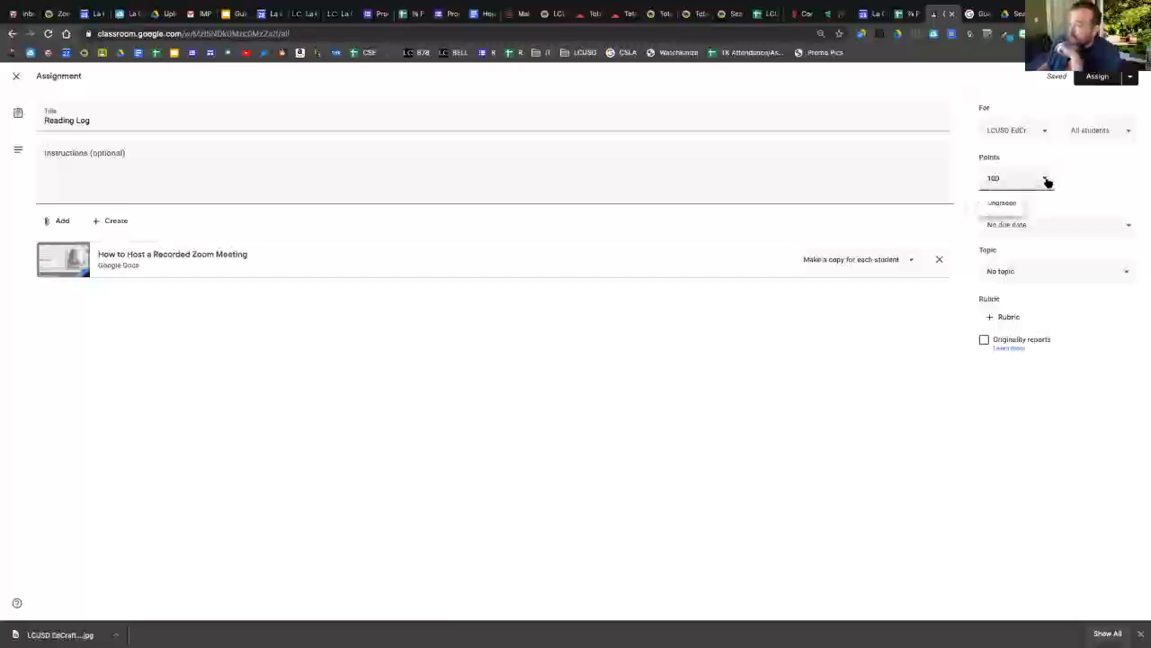
{"action": "left_click", "coordinate": [1013, 201]}
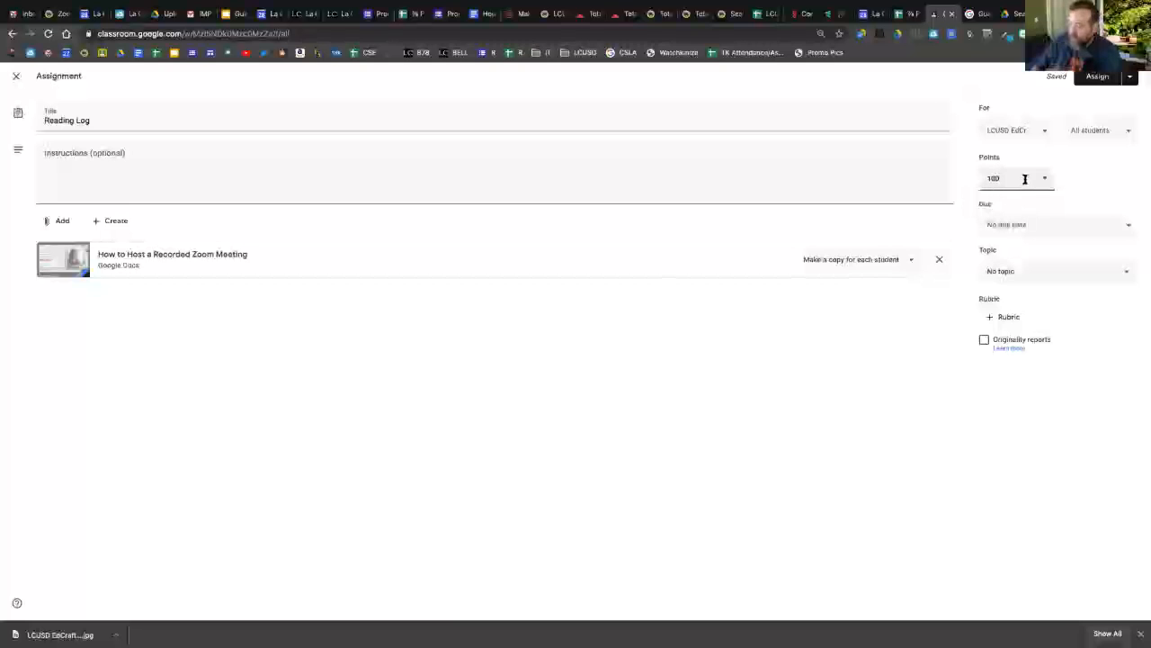
{"action": "key", "text": "BackSpace"}
{"action": "key", "text": "BackSpace"}
{"action": "key", "text": "BackSpace"}
{"action": "type", "text": "1"}
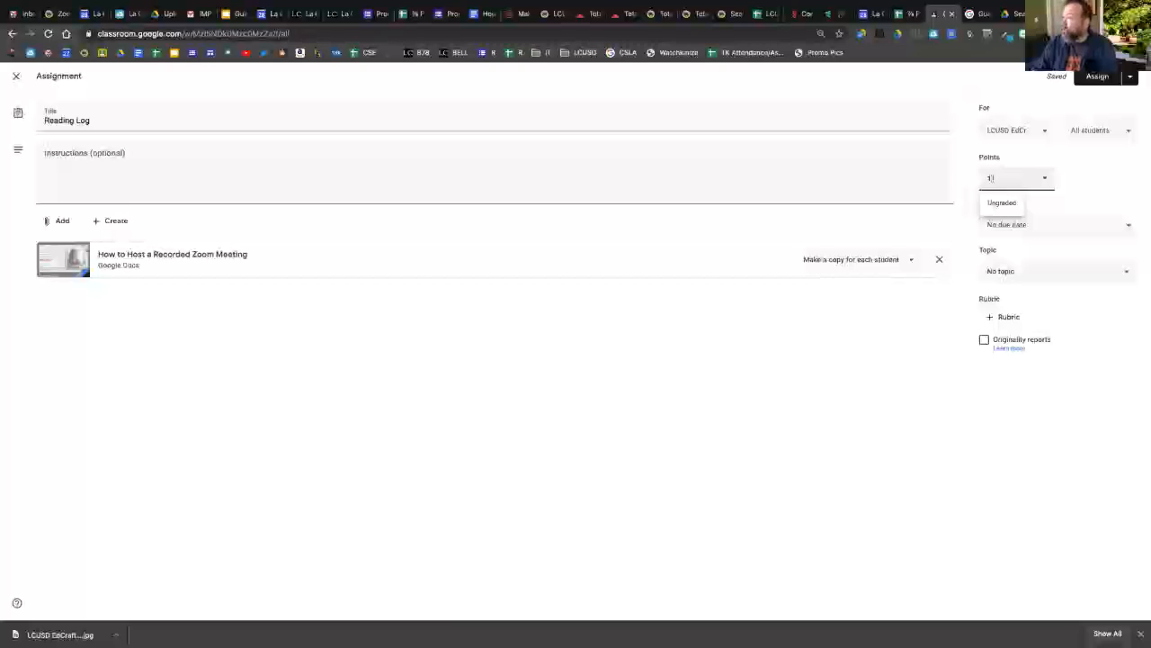
{"action": "type", "text": "0"}
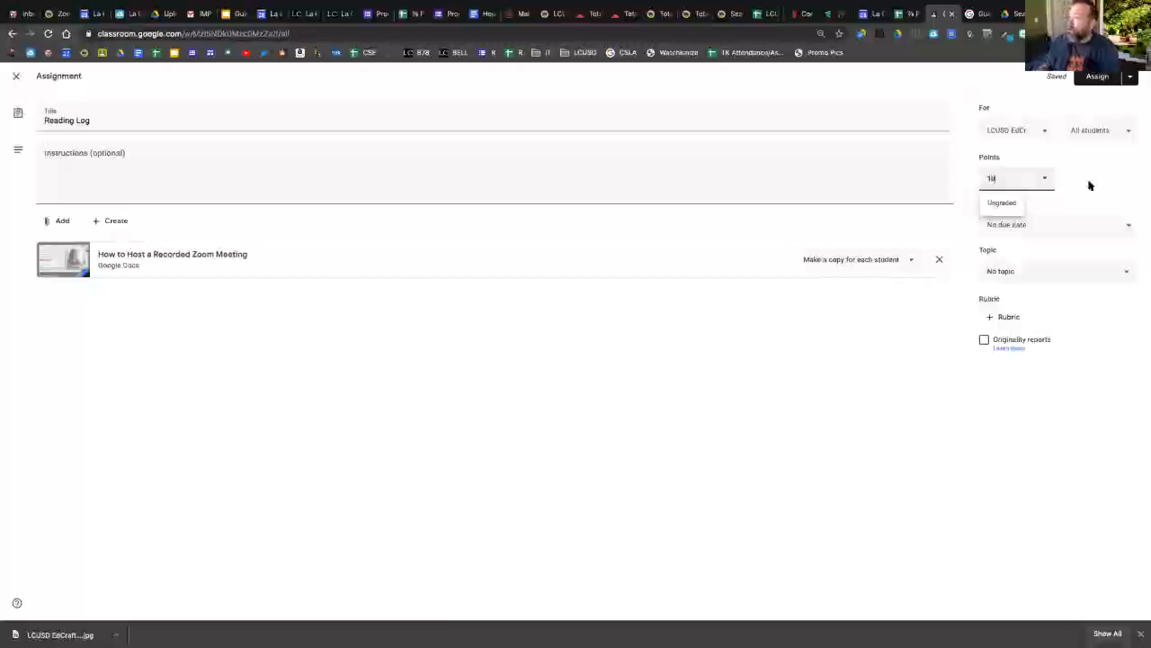
- Set the assignment's due date to Apr 30, 2020 at 3 PM
{"action": "left_click", "coordinate": [1035, 226]}
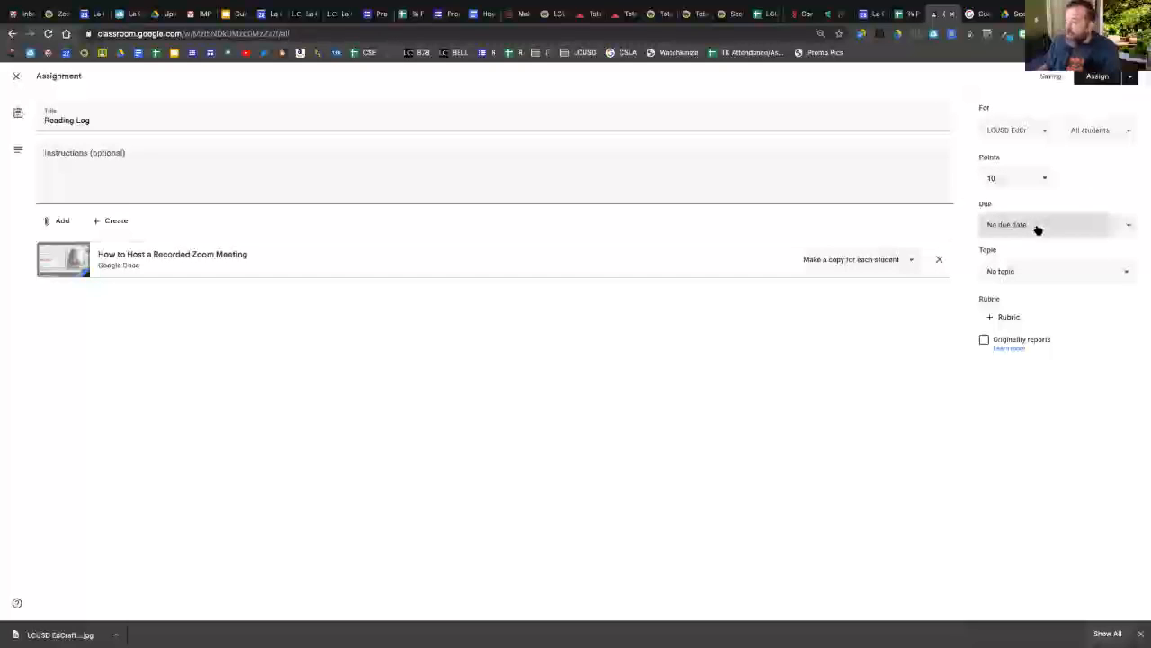
{"action": "left_click", "coordinate": [1025, 265]}
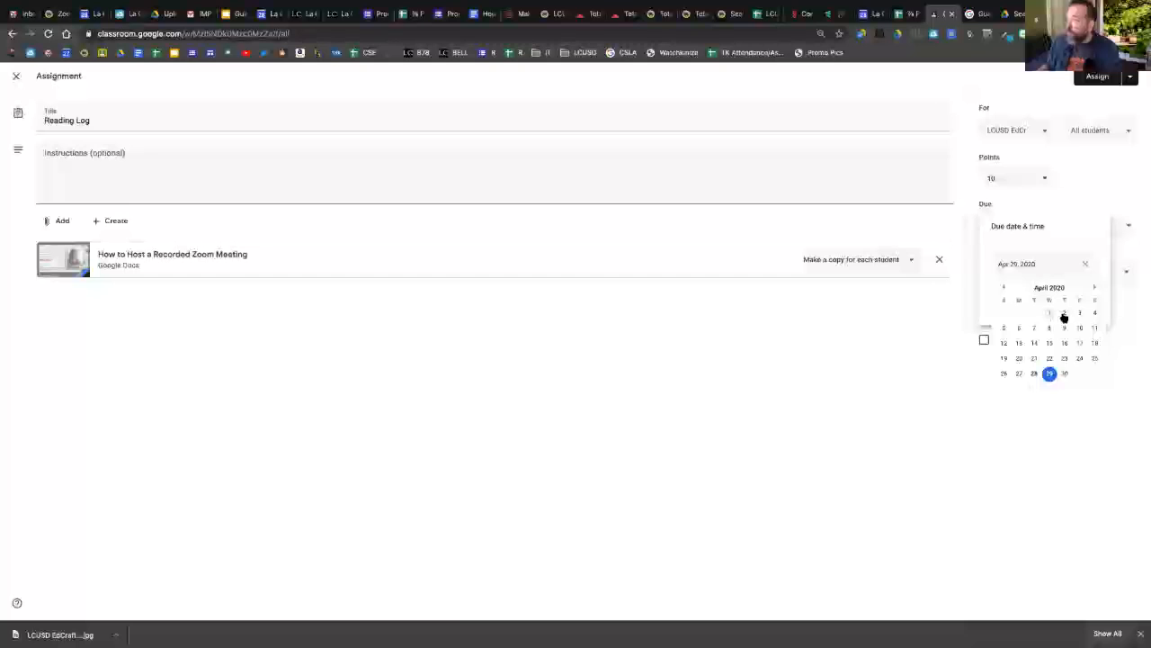
{"action": "left_click", "coordinate": [1064, 372]}
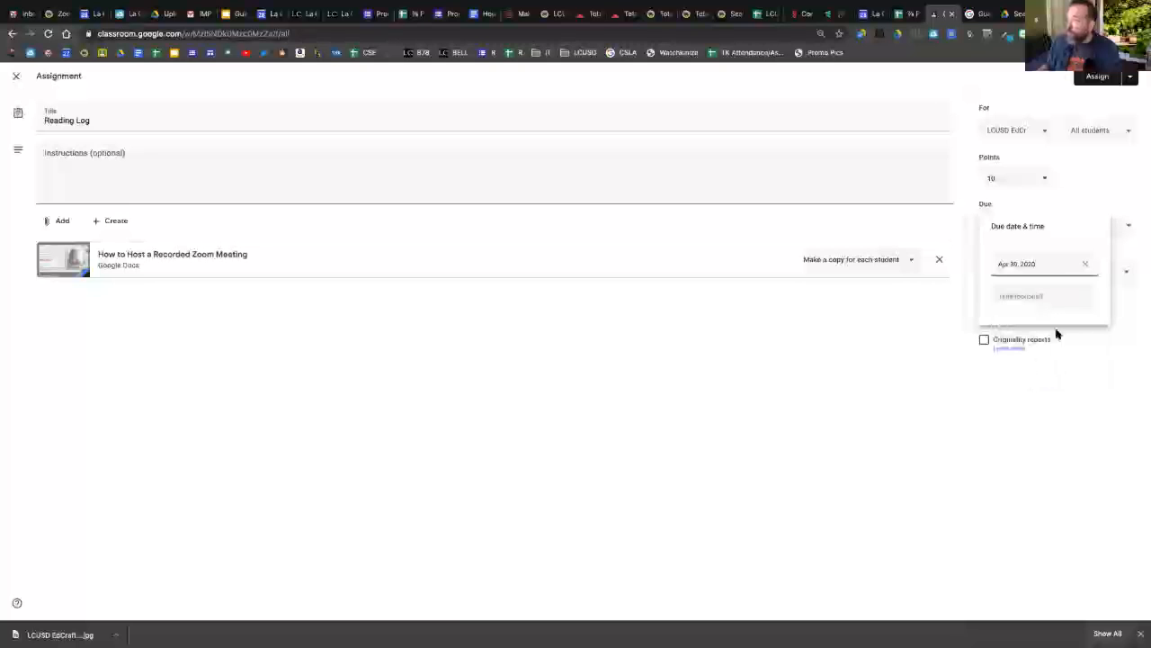
{"action": "left_click", "coordinate": [1043, 298]}
{"action": "type", "text": "3"}
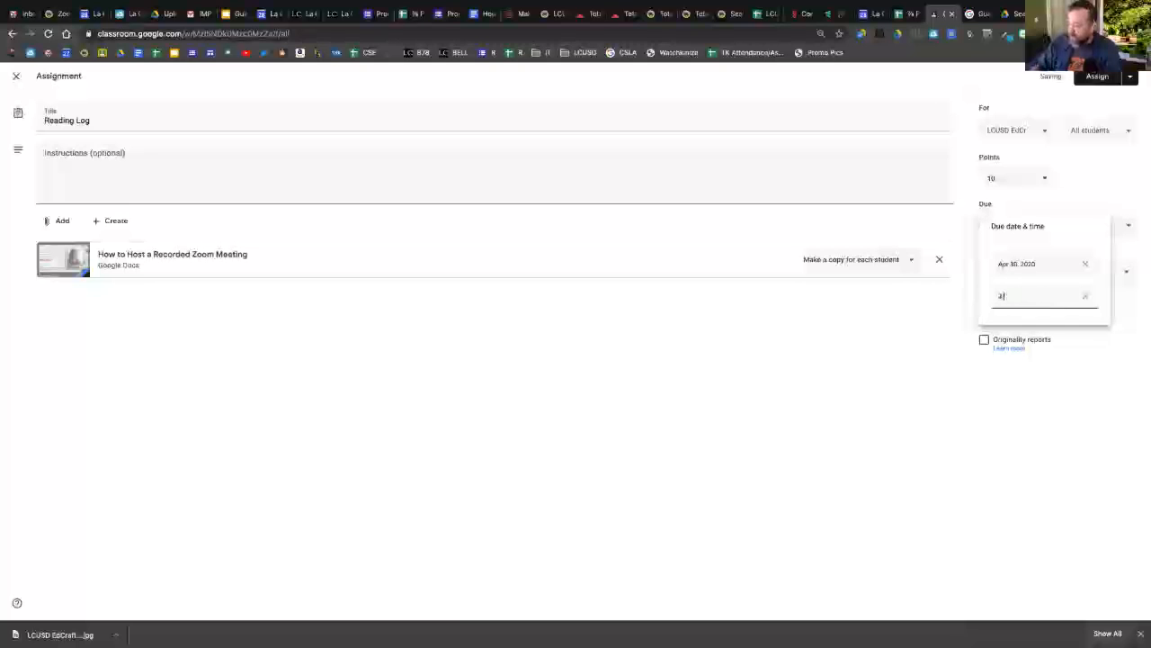
{"action": "type", "text": "pm"}
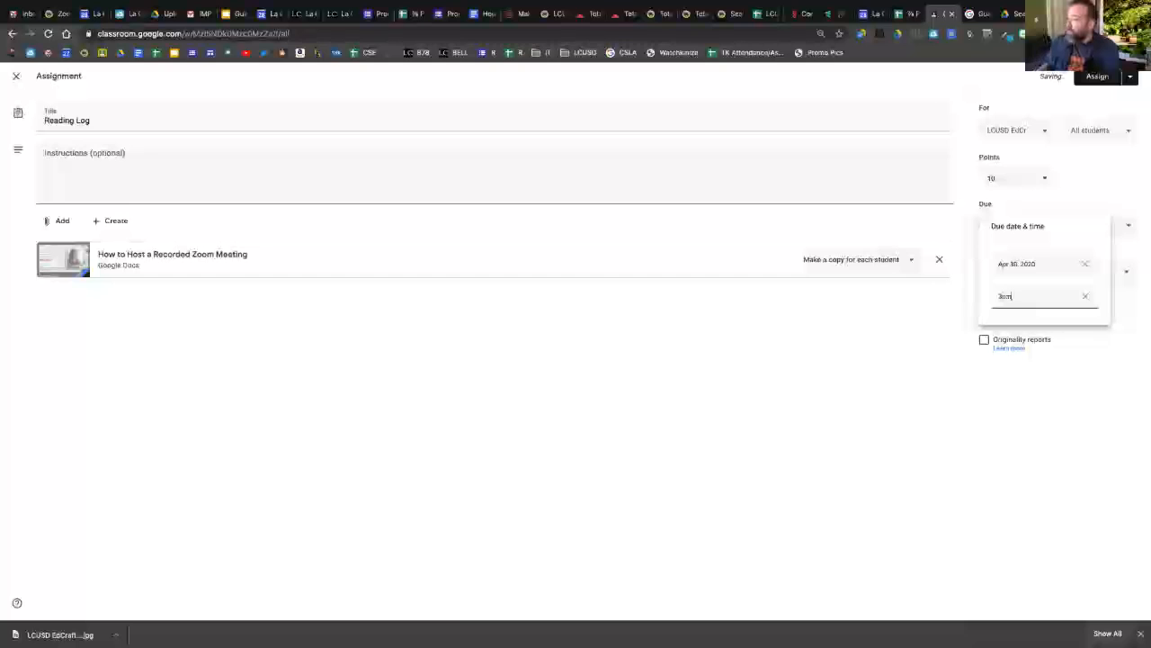
{"action": "left_click", "coordinate": [1102, 342]}
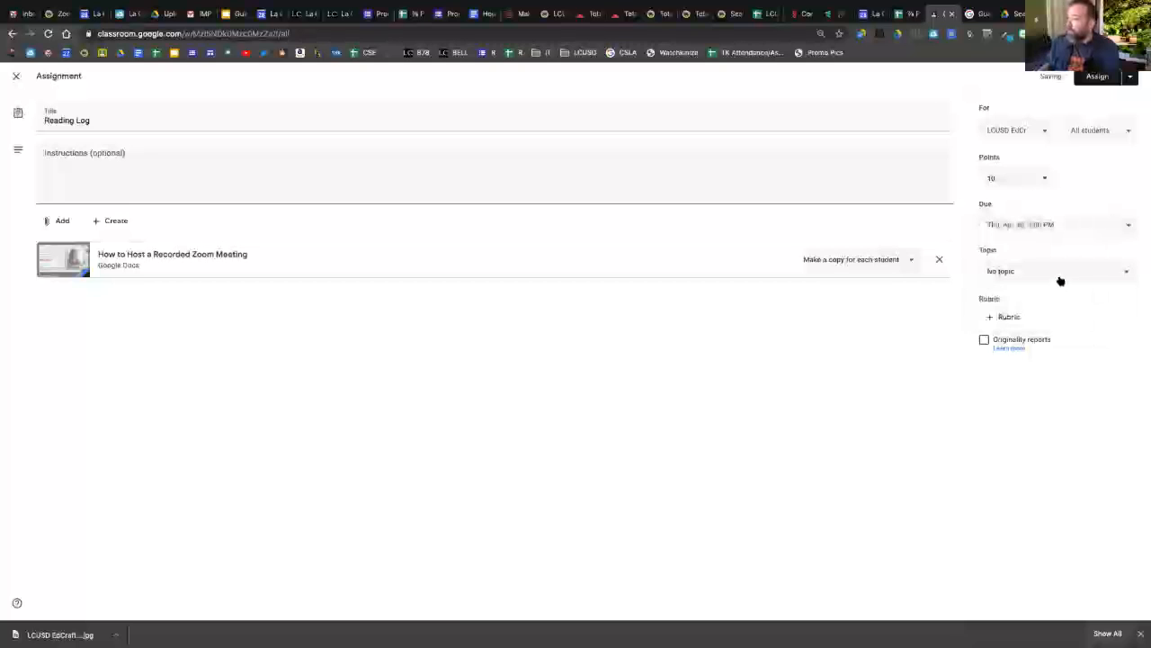
- Create the topic "Distance Learning: Week of April 23-30" for the assignment
{"action": "left_click", "coordinate": [1027, 272]}
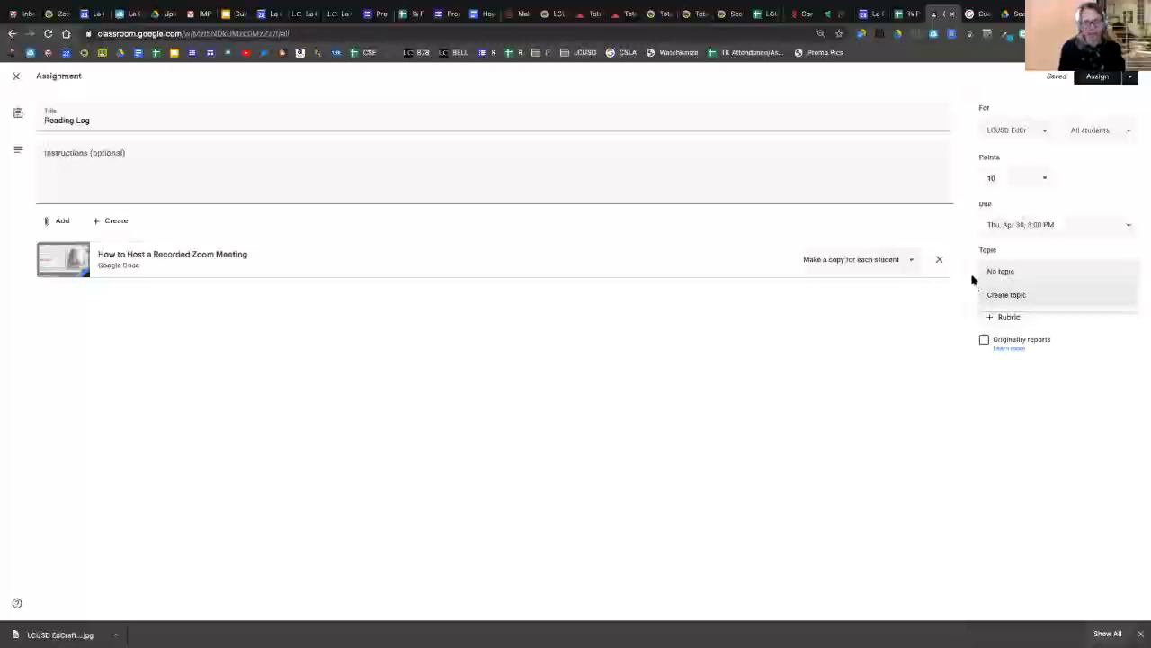
{"action": "left_click", "coordinate": [971, 280]}
{"action": "left_click", "coordinate": [999, 275]}
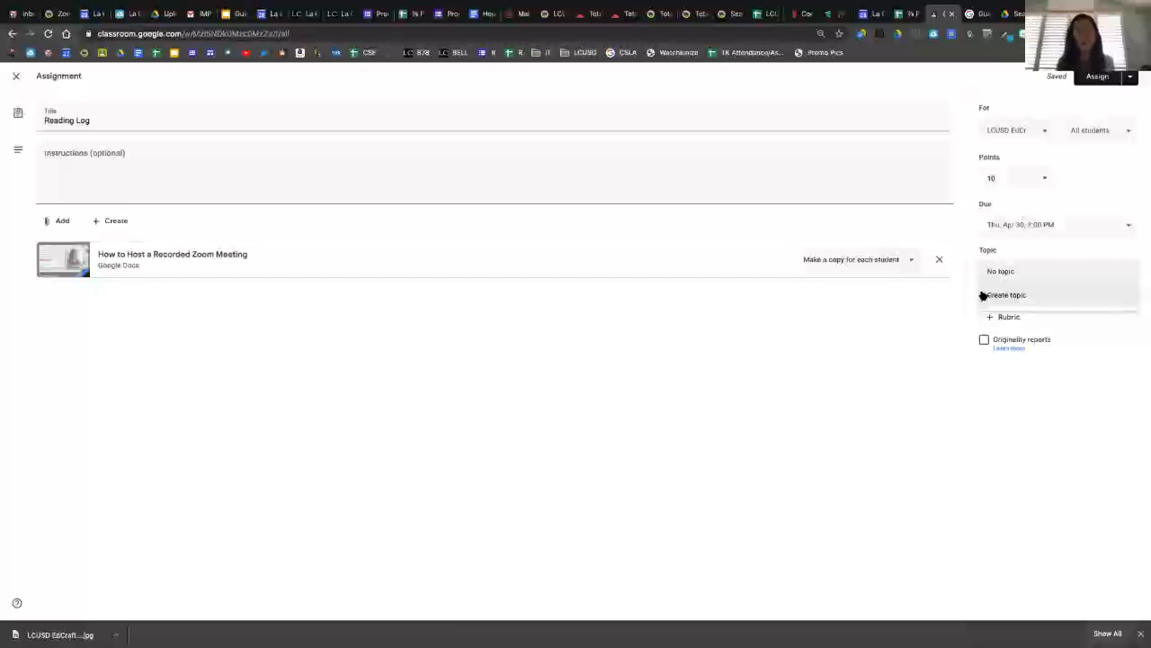
{"action": "left_click", "coordinate": [1020, 296]}
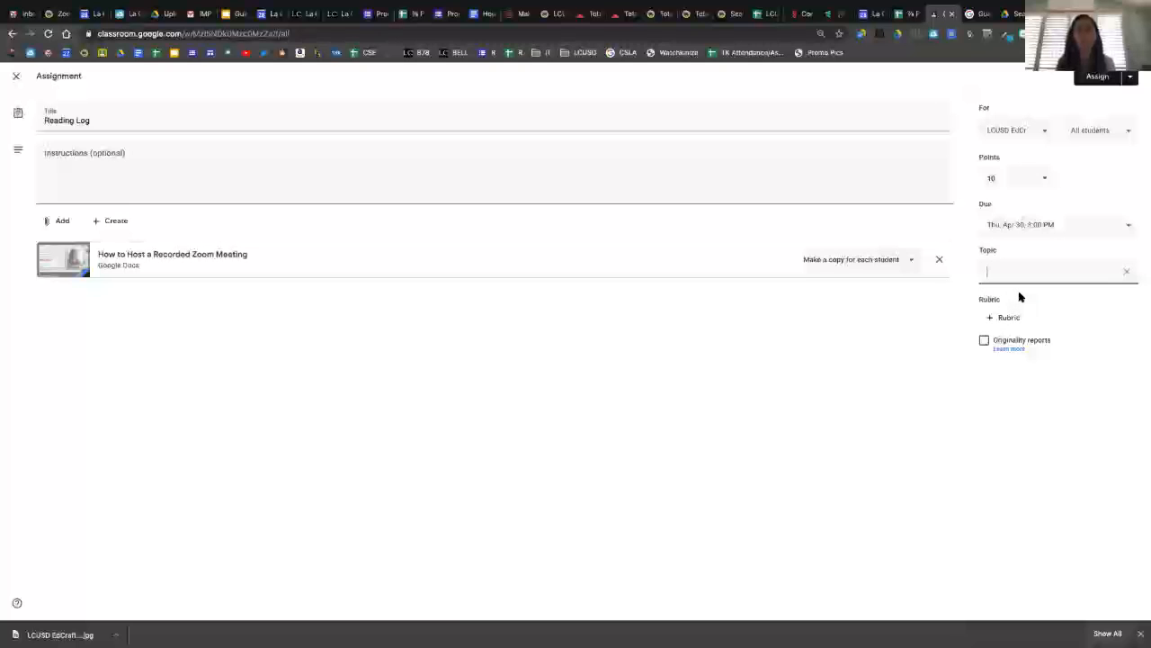
{"action": "type", "text": "Dig"}
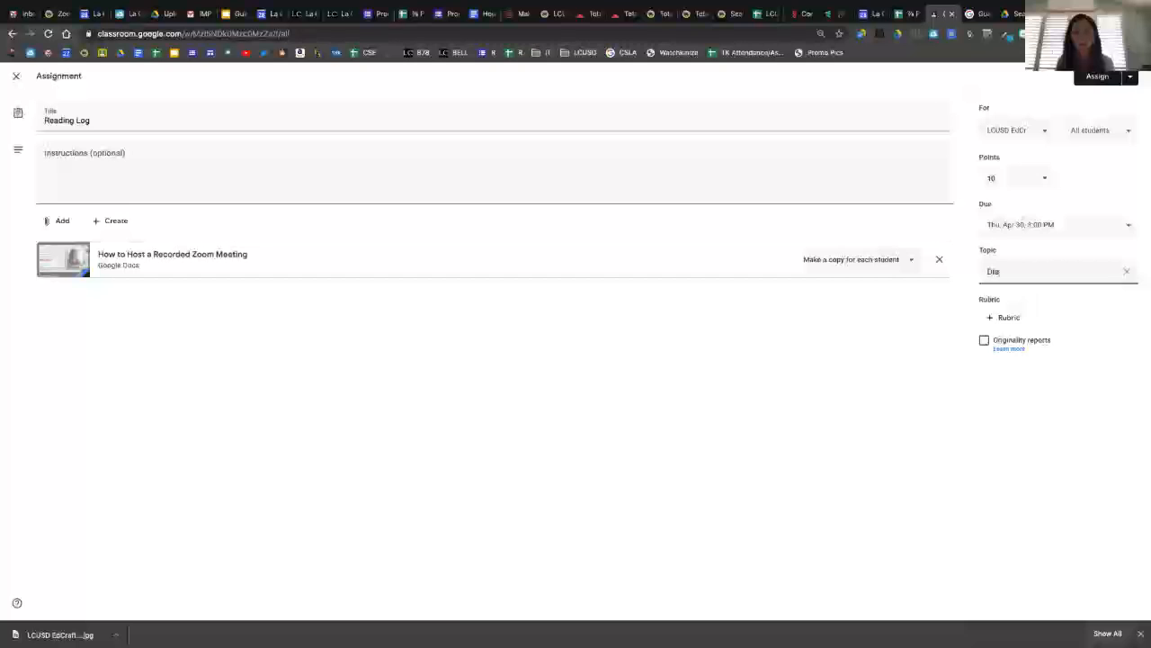
{"action": "type", "text": "tance Learning"}
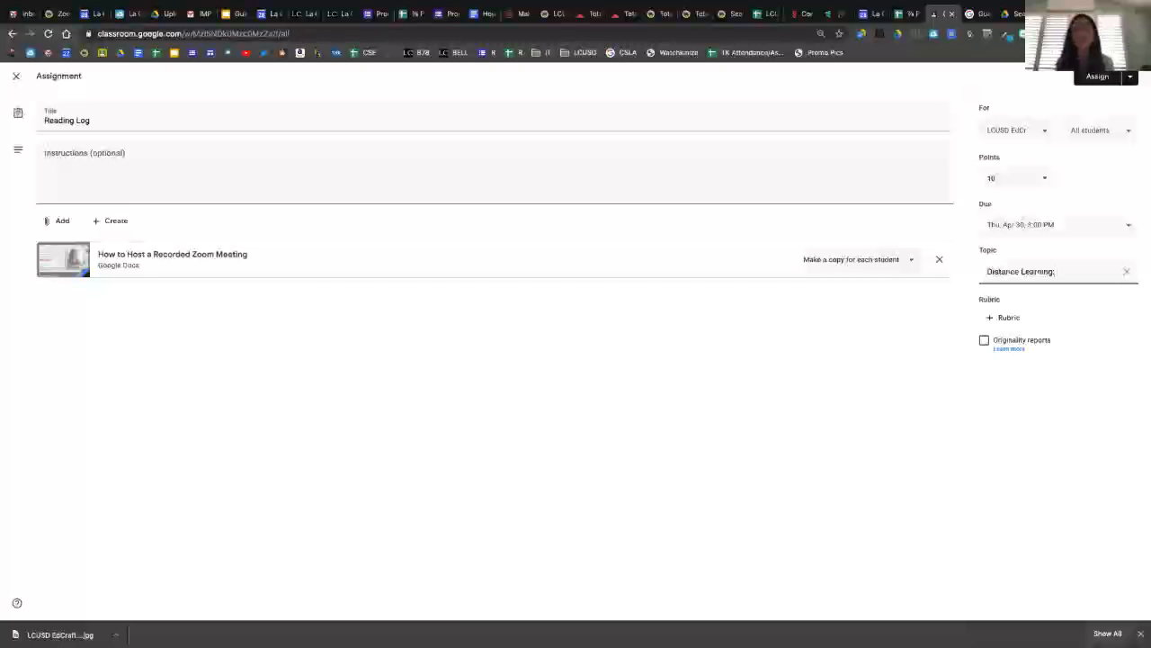
{"action": "type", "text": ": Week of April"}
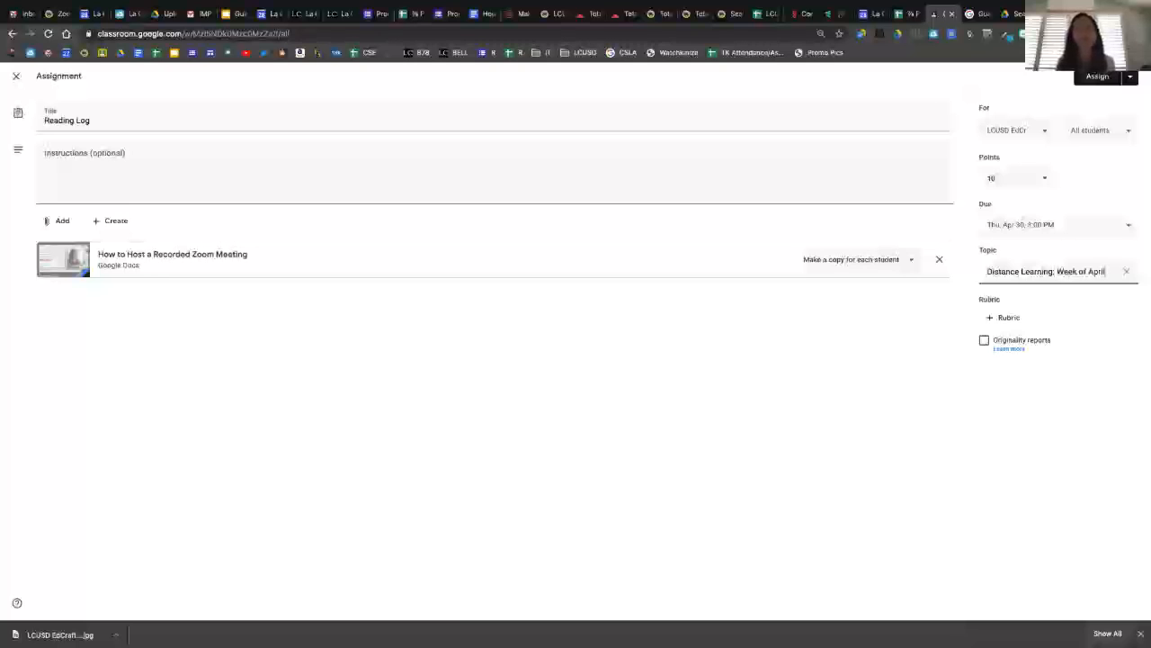
{"action": "type", "text": " 23-30"}
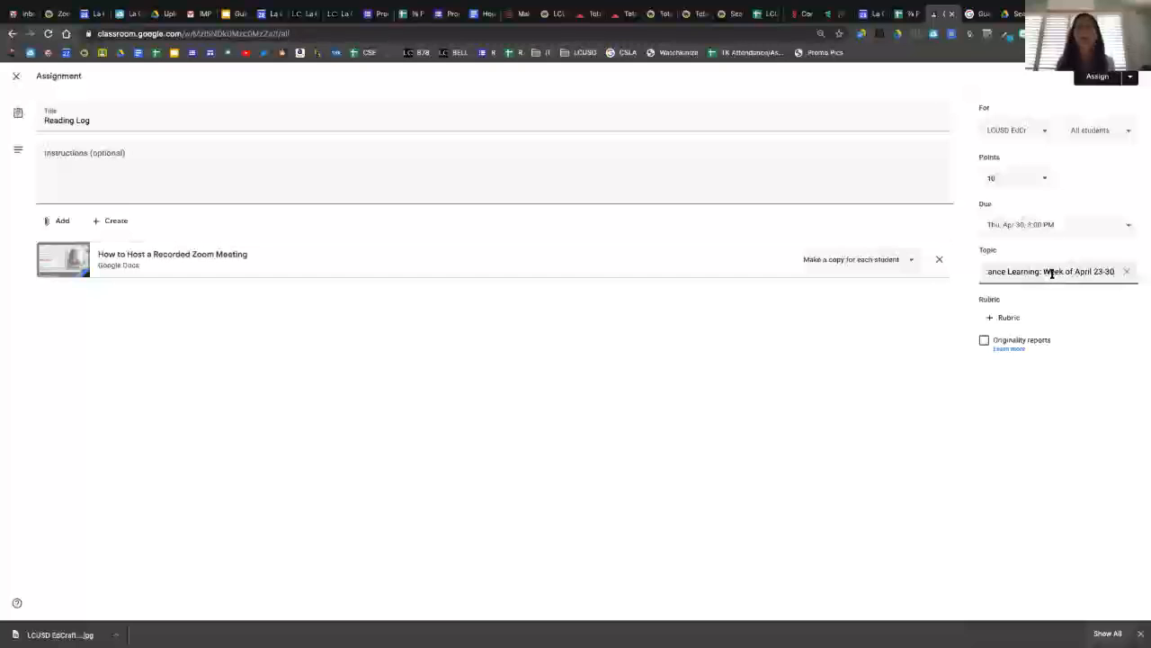
{"action": "left_click", "coordinate": [1099, 269]}
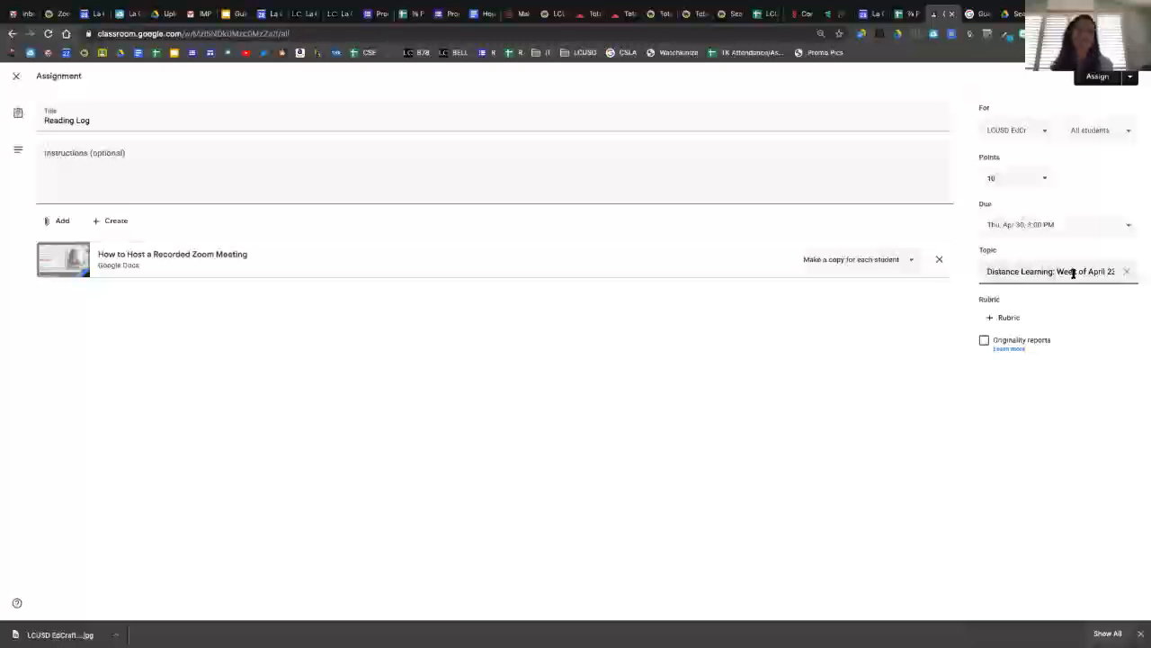
{"action": "left_click_drag", "start_coordinate": [991, 271], "coordinate": [1065, 271]}
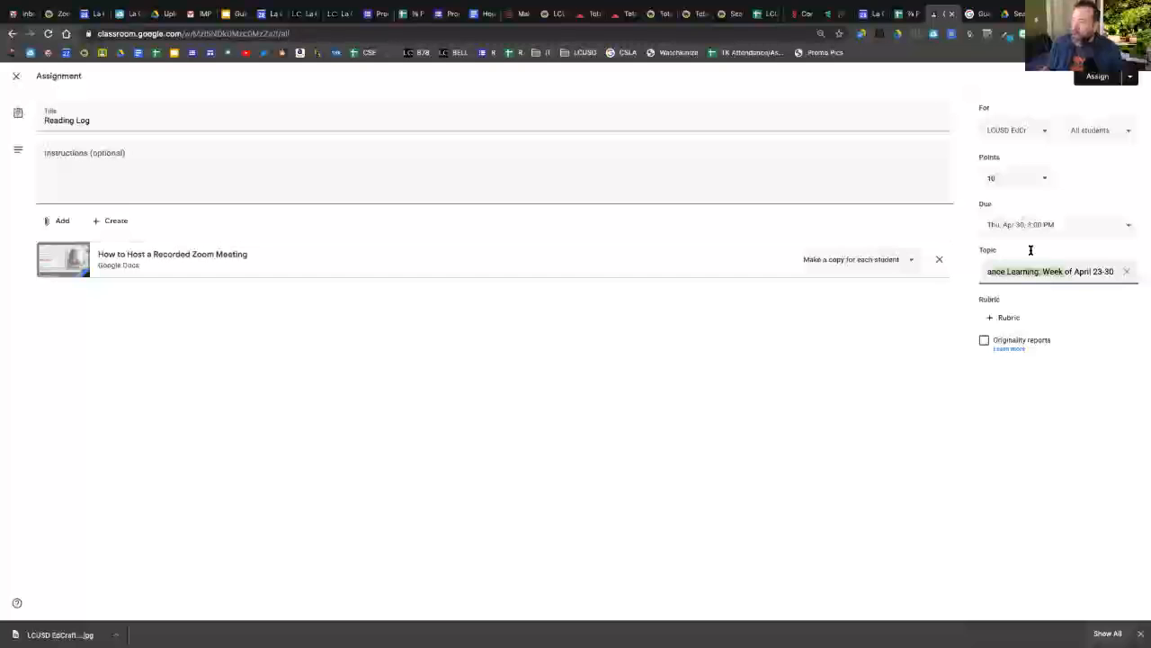
{"action": "left_click", "coordinate": [1050, 304]}
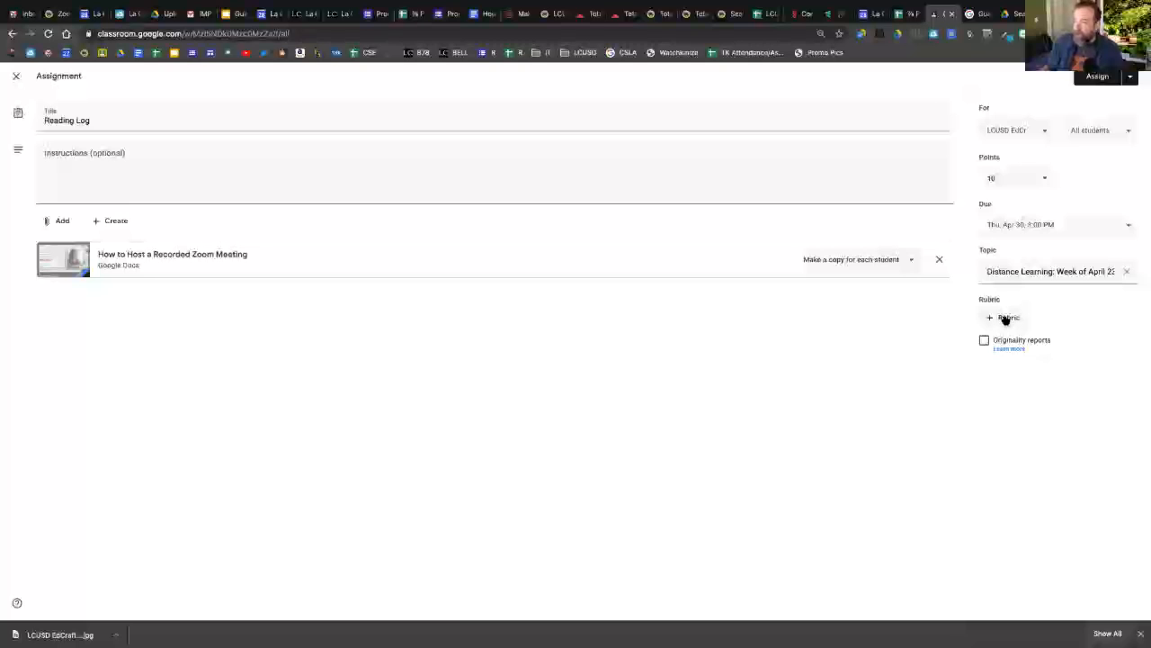
- Start a new rubric for the assignment with the criterion "Spelling", described as "Are all words spelled correctly?"
{"action": "left_click", "coordinate": [1006, 319]}
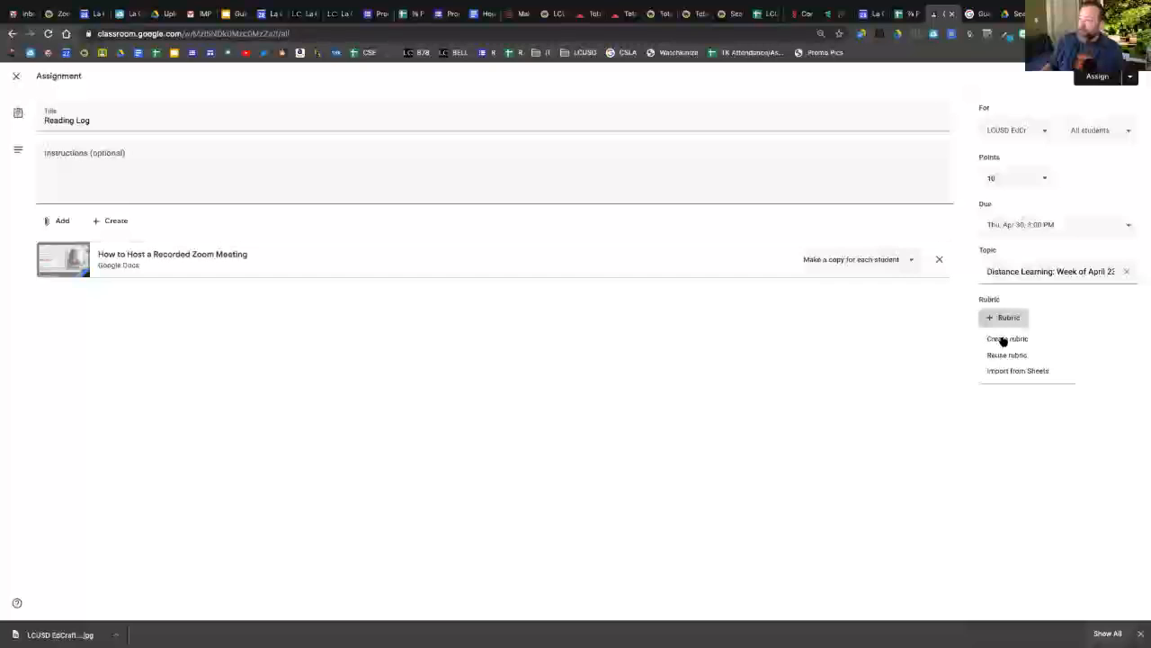
{"action": "left_click", "coordinate": [1002, 340]}
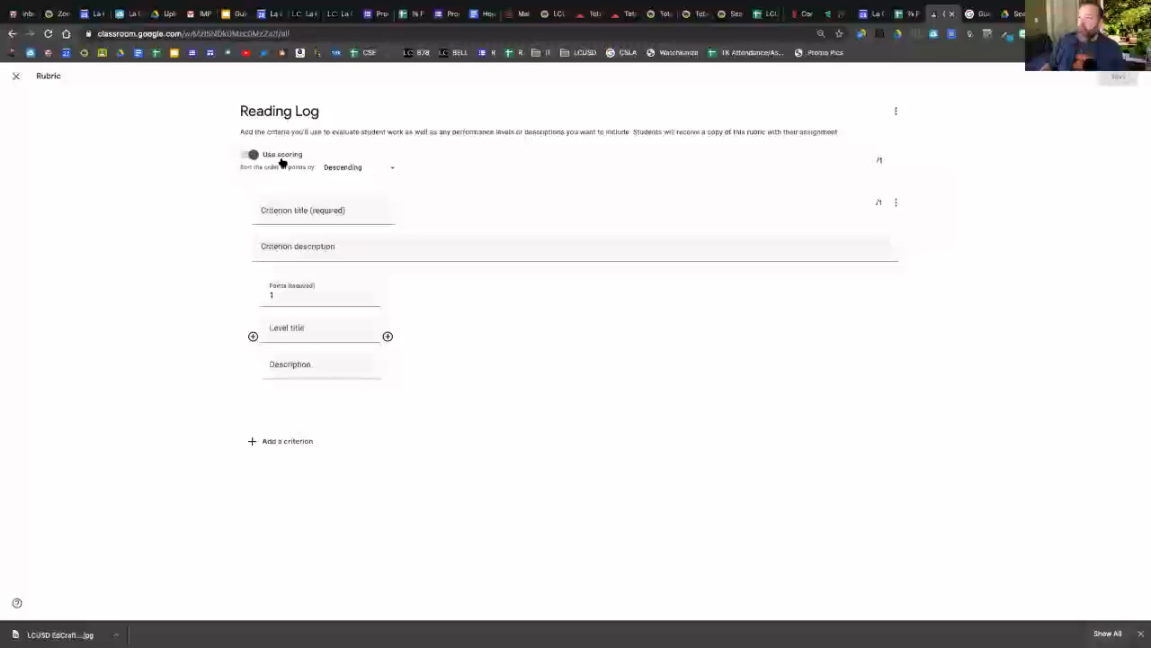
{"action": "left_click", "coordinate": [310, 209]}
{"action": "type", "text": "Spelling"}
{"action": "left_click", "coordinate": [314, 247]}
{"action": "type", "text": "Are all "}
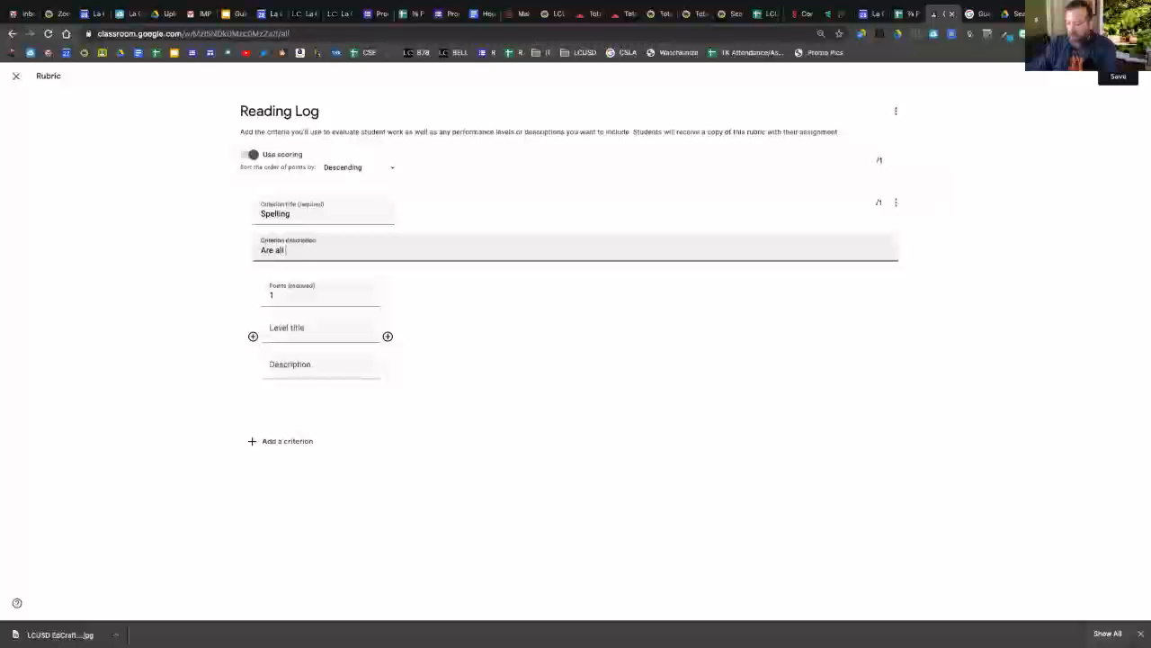
{"action": "type", "text": "words spee"}
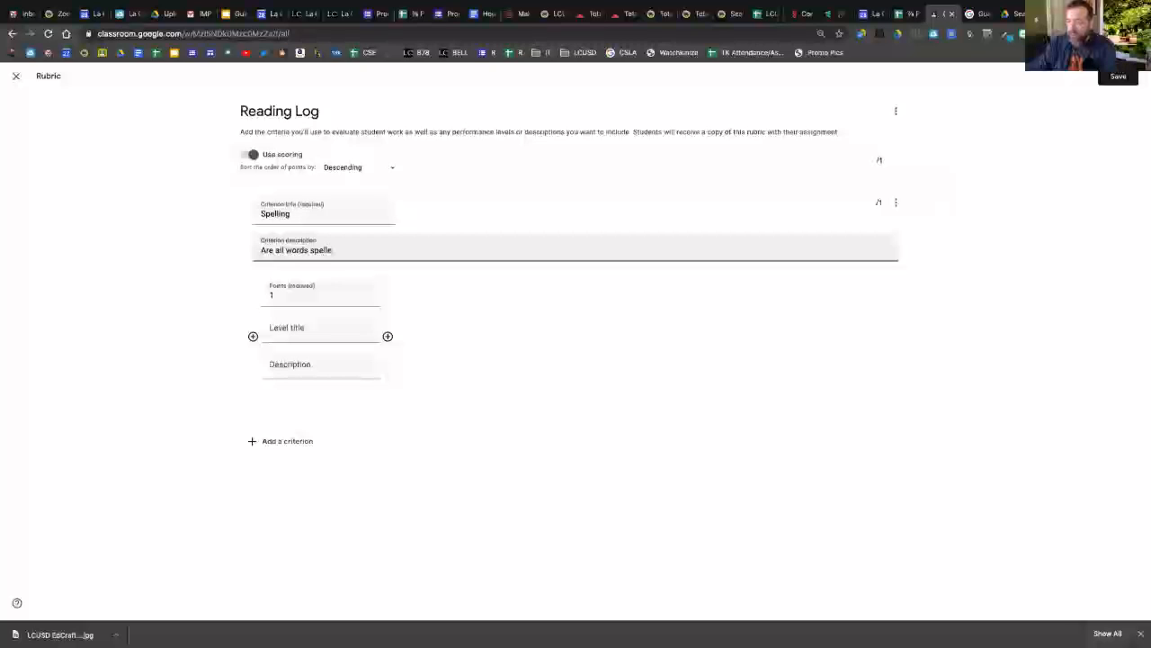
{"action": "type", "text": "led correctly"}
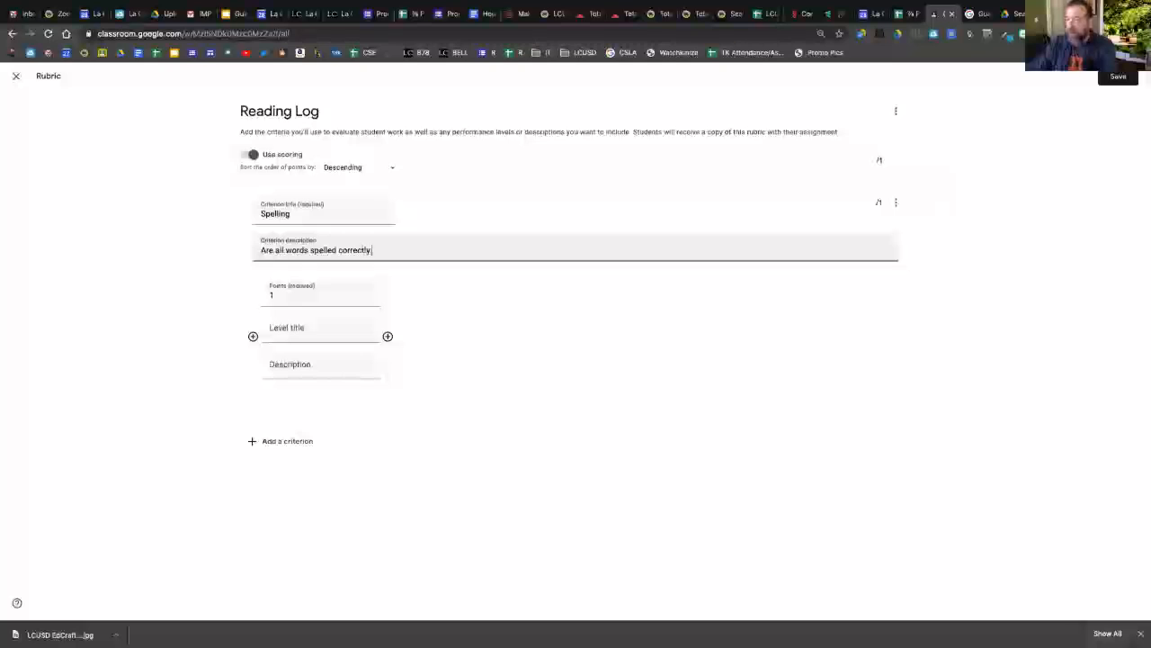
{"action": "type", "text": "?"}
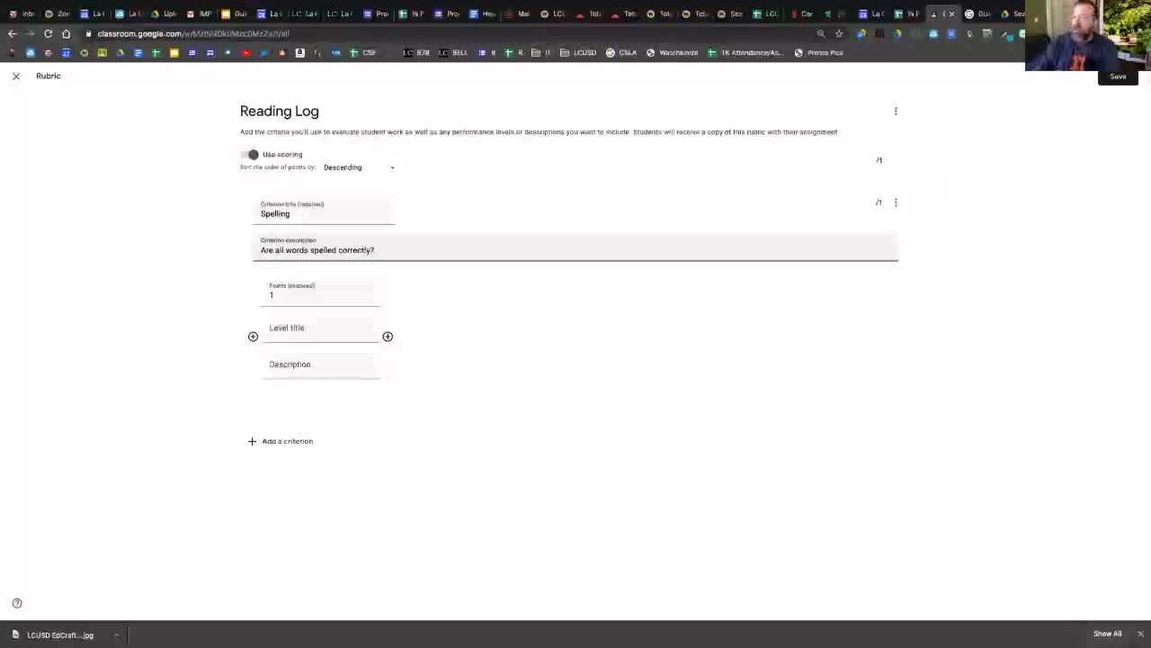
- Set the Spelling criterion's first level to 4 points with the level title "Excellent"
{"action": "left_click", "coordinate": [285, 297]}
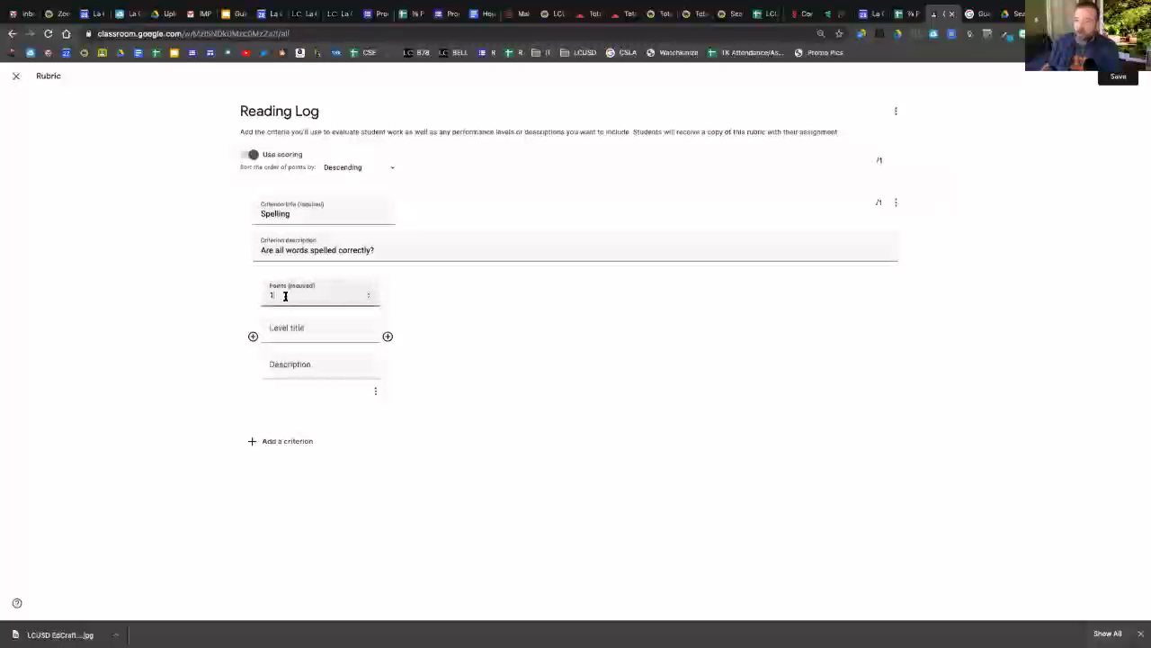
{"action": "key", "text": "BackSpace"}
{"action": "type", "text": "4"}
{"action": "left_click", "coordinate": [279, 328]}
{"action": "type", "text": "4"}
{"action": "key", "text": "BackSpace"}
{"action": "type", "text": "Excellent"}
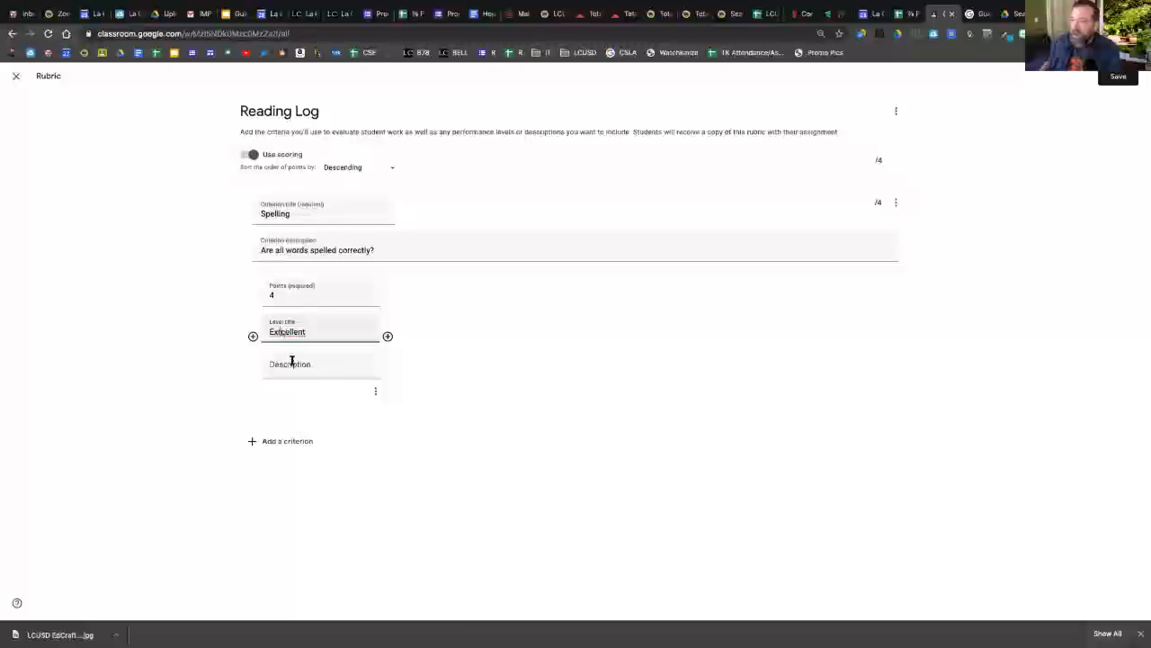
- Describe the Excellent level as "Every word spelled correctly."
{"action": "left_click", "coordinate": [291, 361]}
{"action": "type", "text": "Every words"}
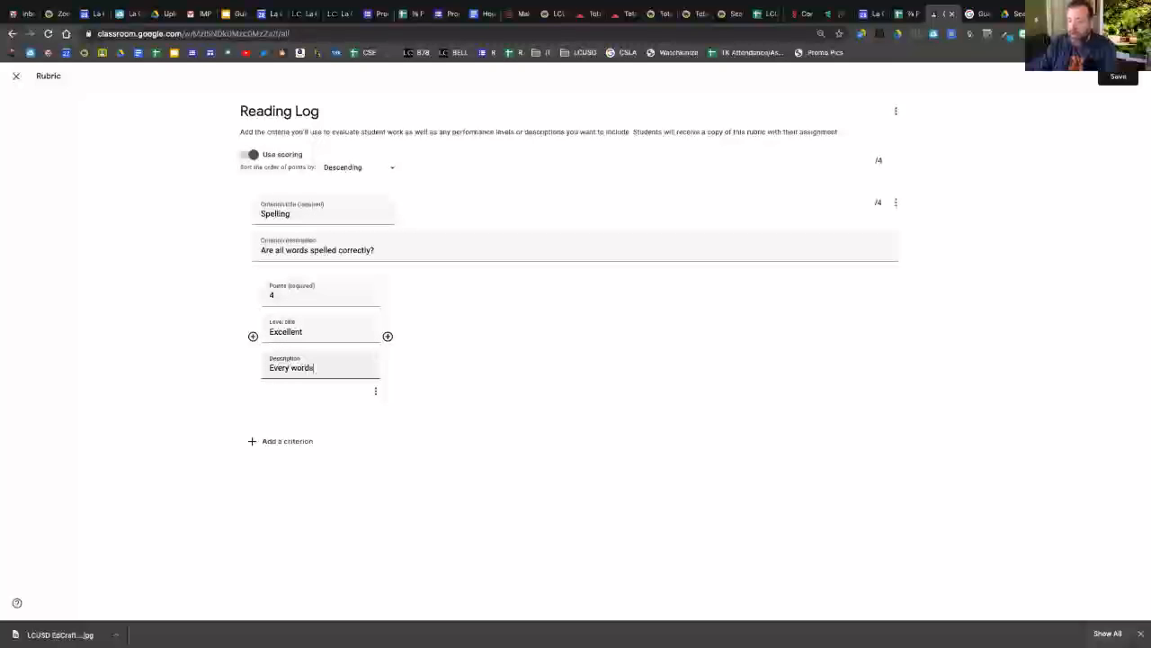
{"action": "key", "text": "BackSpace"}
{"action": "type", "text": " speel"}
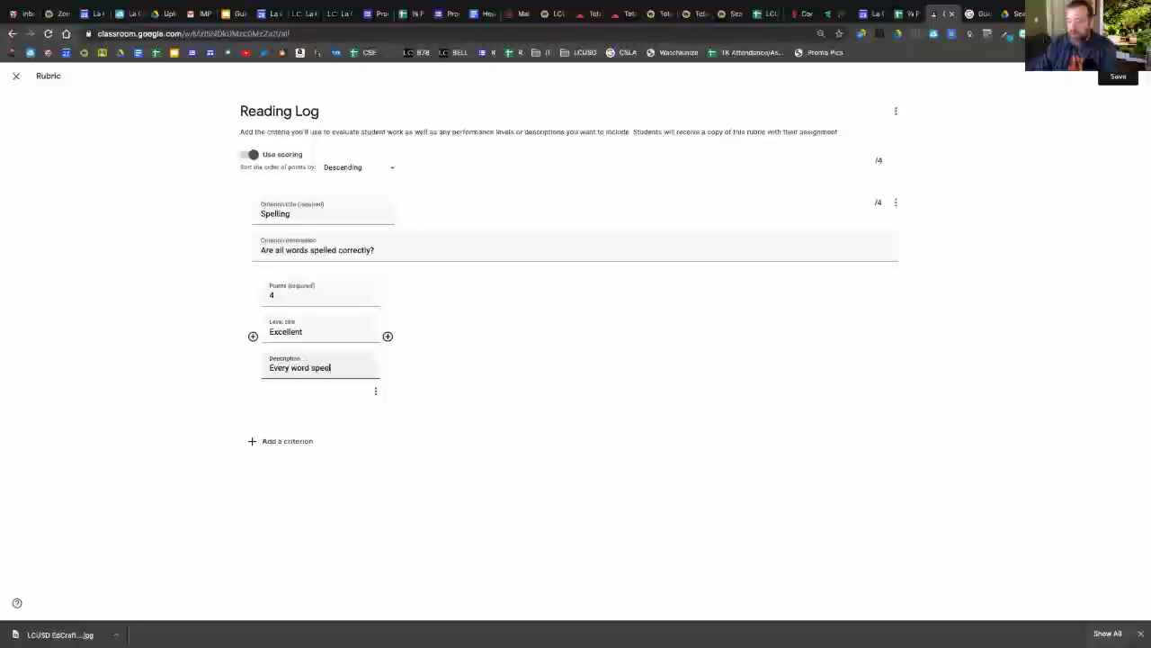
{"action": "key", "text": "BackSpace"}
{"action": "key", "text": "BackSpace"}
{"action": "type", "text": "lled correctly."}
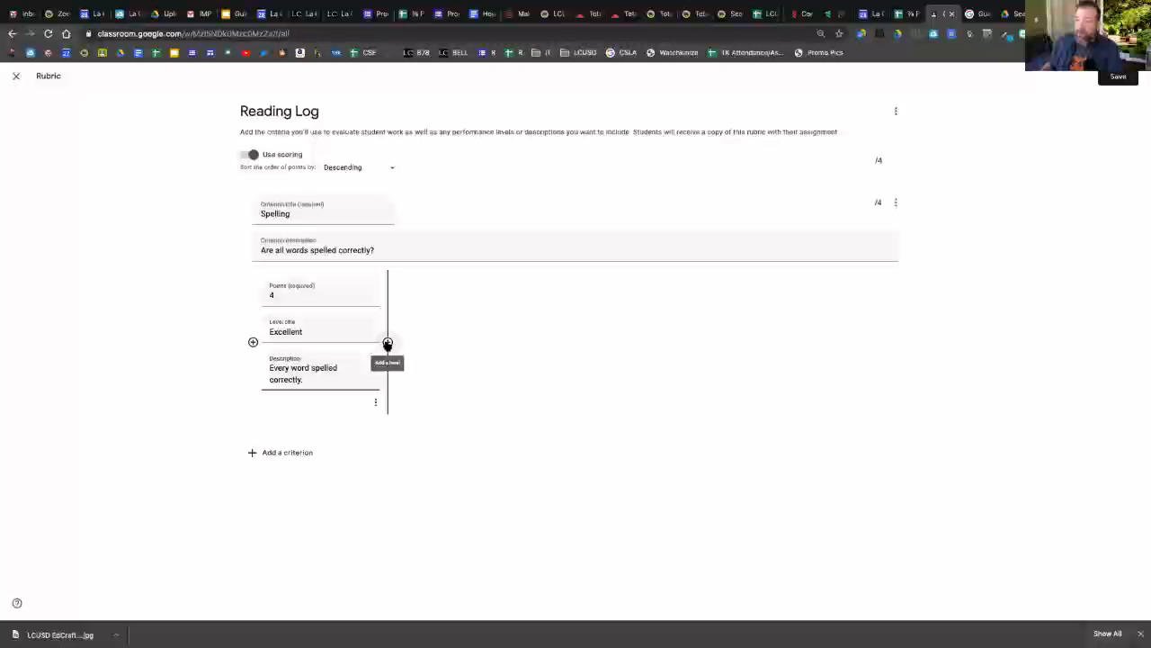
- Add a second level to the Spelling criterion worth 3 points, titled "Pretty Good!"
{"action": "left_click", "coordinate": [388, 341]}
{"action": "left_click", "coordinate": [422, 298]}
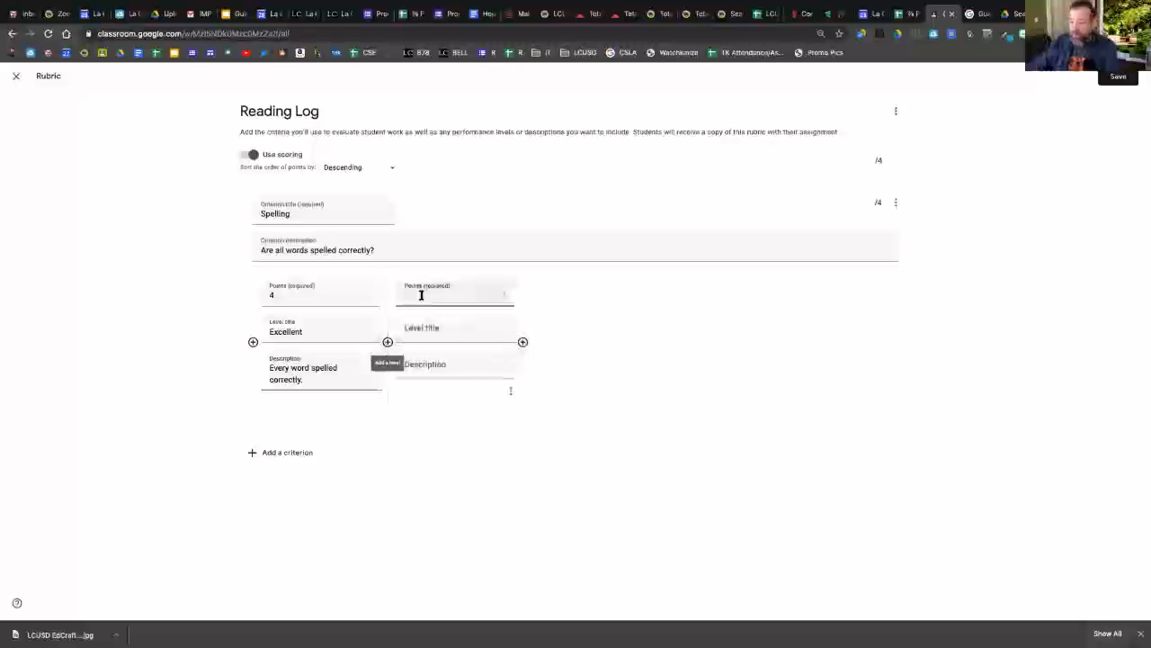
{"action": "type", "text": "3"}
{"action": "left_click", "coordinate": [412, 325]}
{"action": "type", "text": "Pretty Go"}
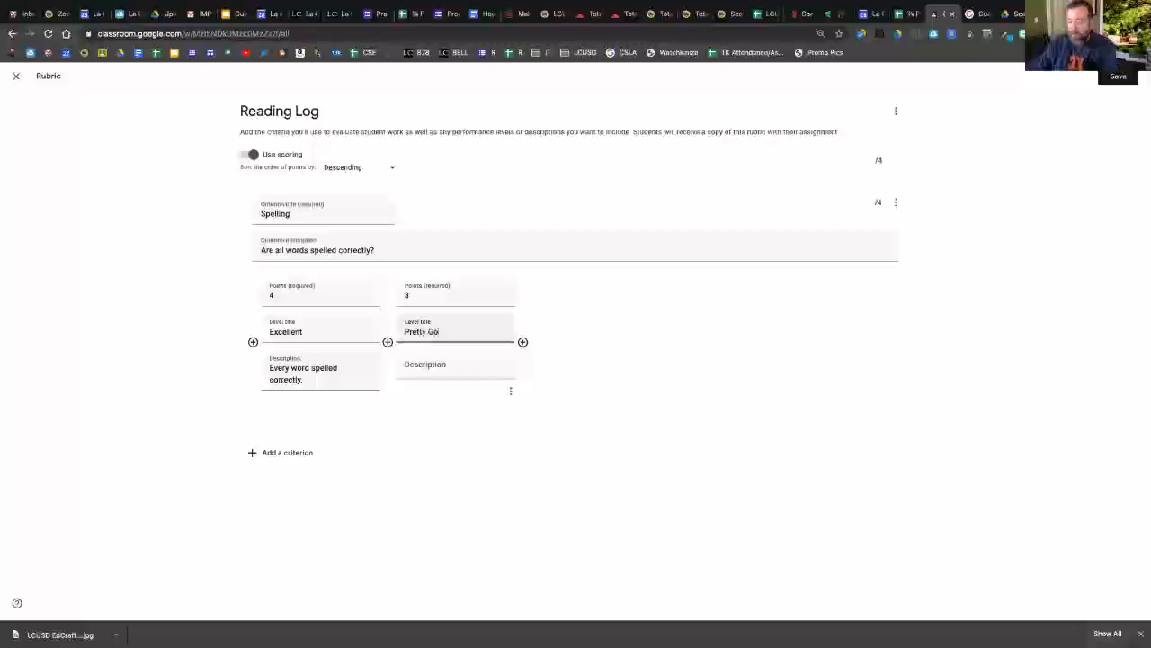
{"action": "type", "text": "od!"}
- Describe the Pretty Good! level as "Only 5 errors."
{"action": "left_click", "coordinate": [426, 364]}
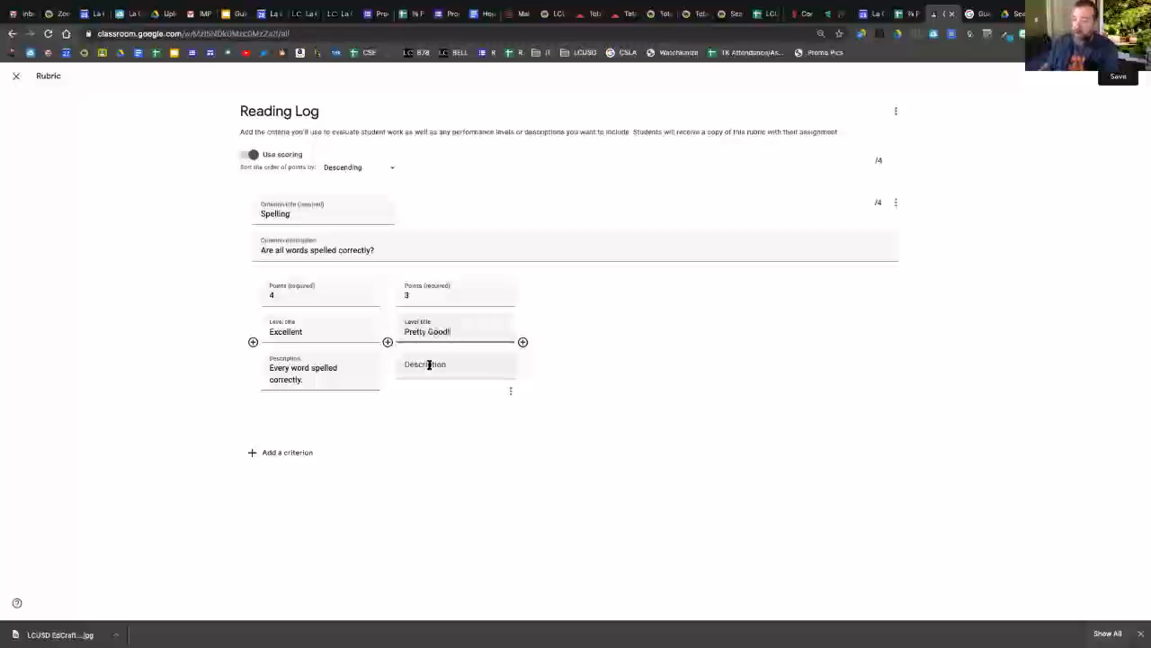
{"action": "type", "text": "Only"}
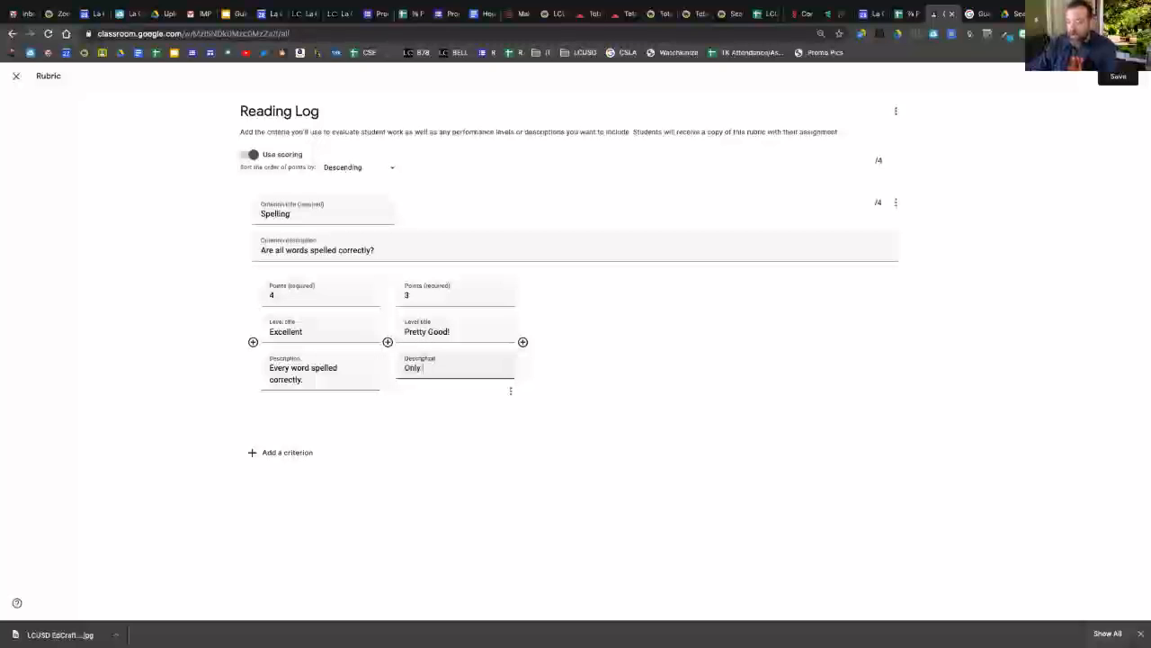
{"action": "type", "text": " 5 errors,"}
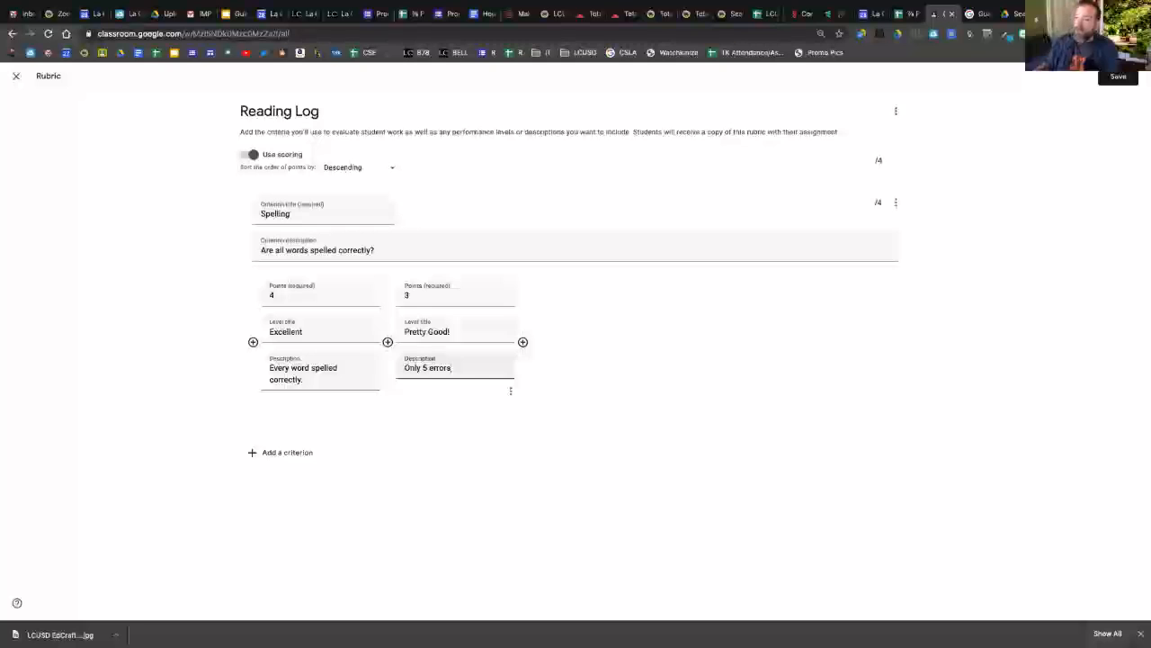
{"action": "key", "text": "BackSpace"}
{"action": "type", "text": "."}
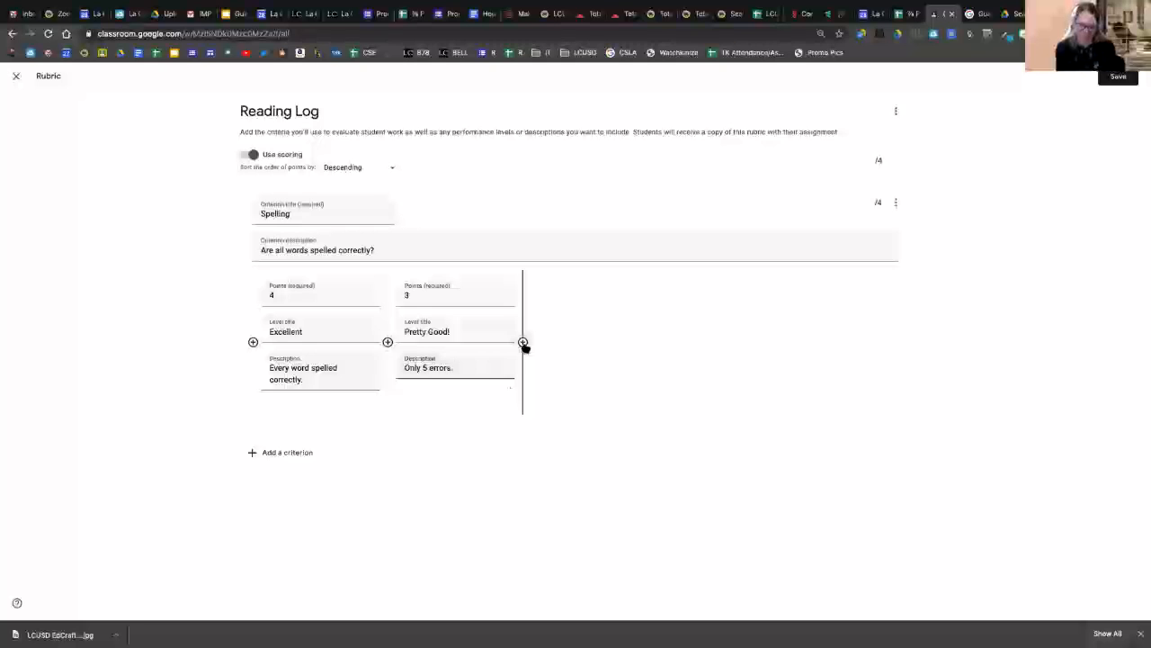
- Add a second rubric criterion titled "Sentence Fluency" and delete the extra blank level from the Spelling criterion
{"action": "left_click", "coordinate": [523, 341]}
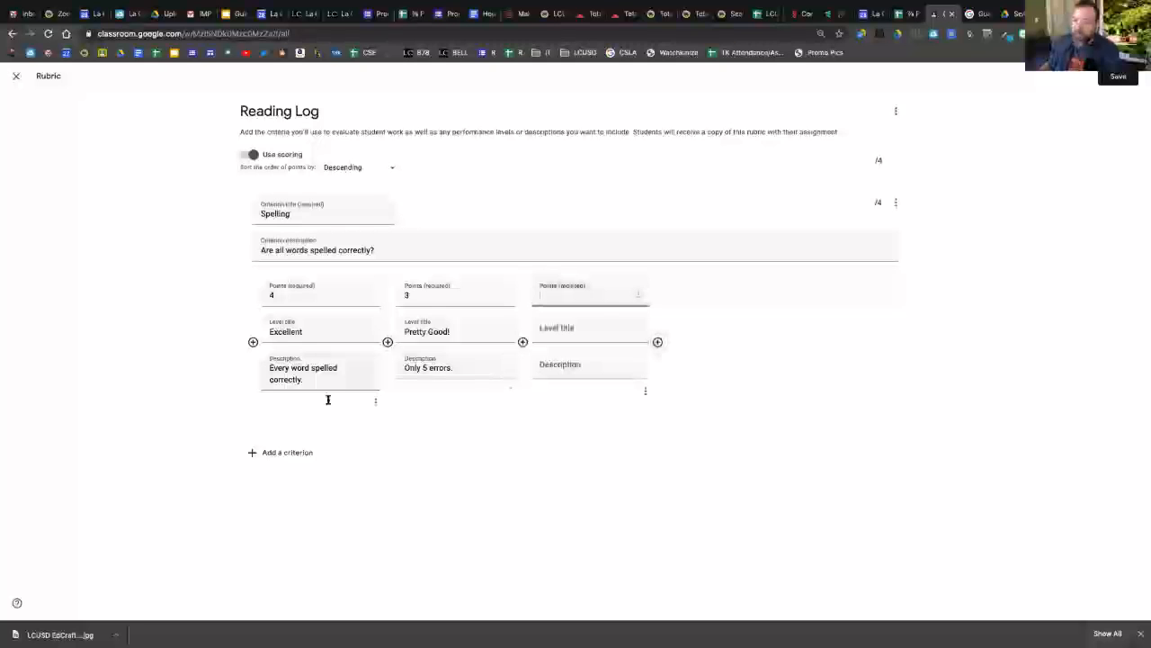
{"action": "left_click", "coordinate": [284, 454]}
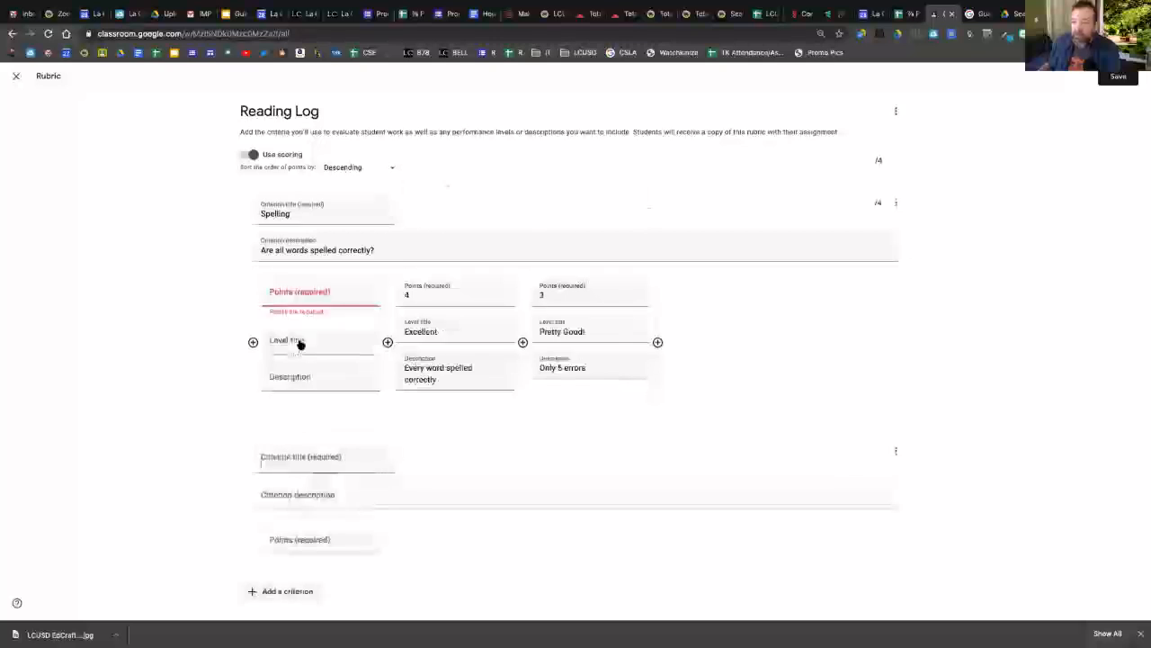
{"action": "left_click", "coordinate": [283, 200]}
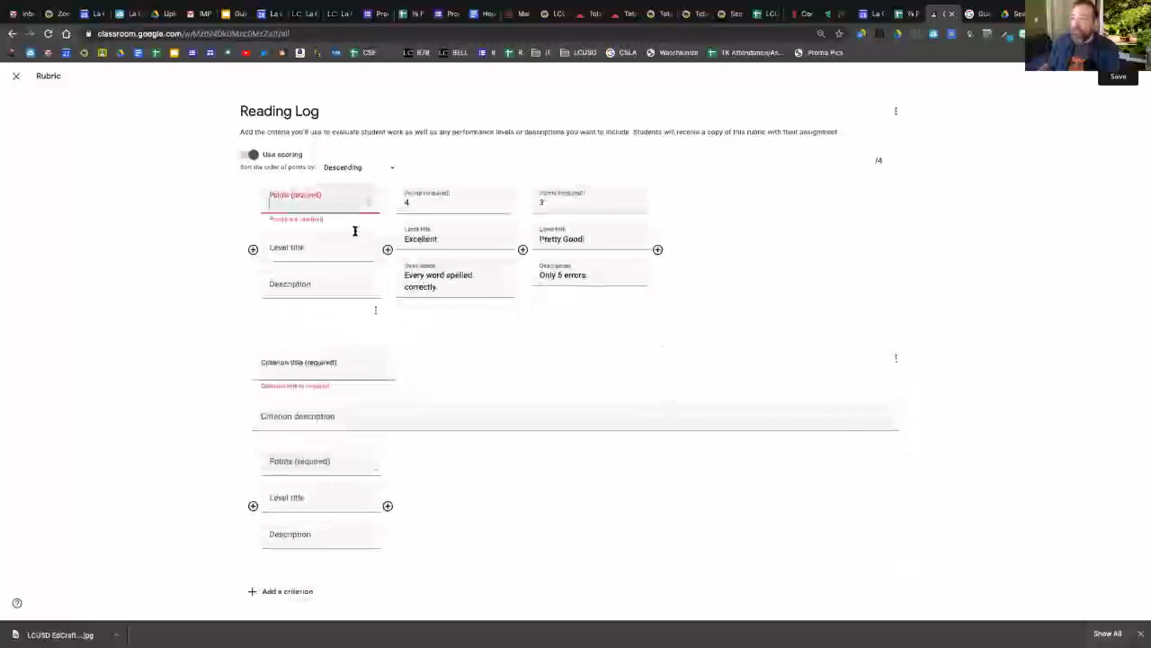
{"action": "left_click", "coordinate": [301, 376]}
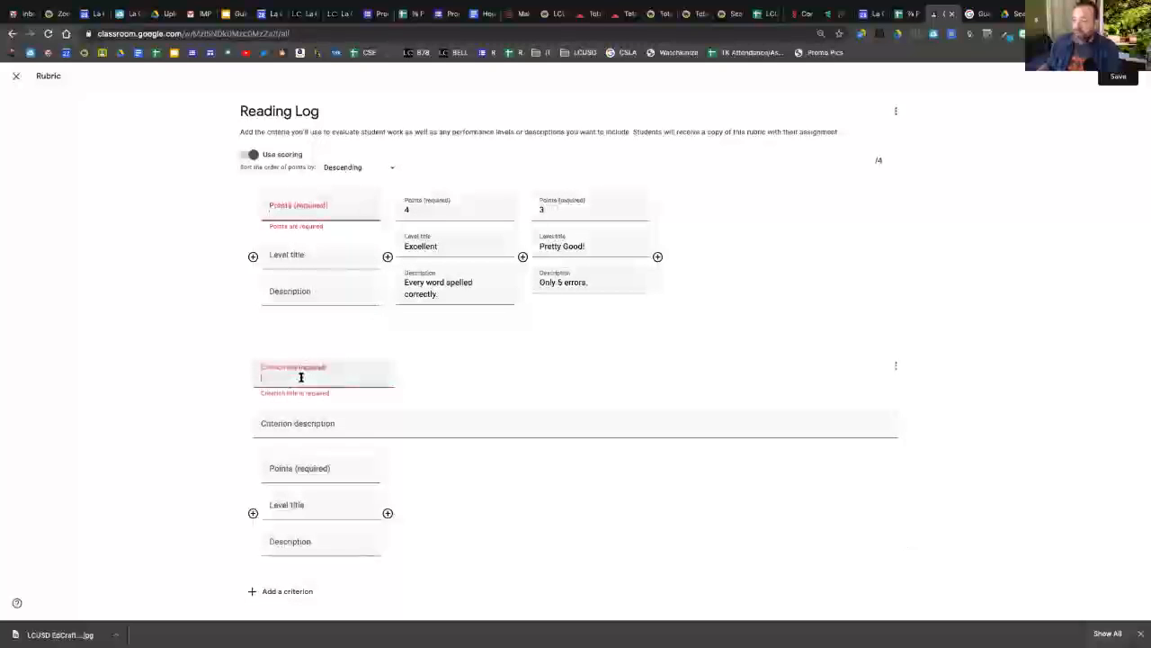
{"action": "type", "text": "S"}
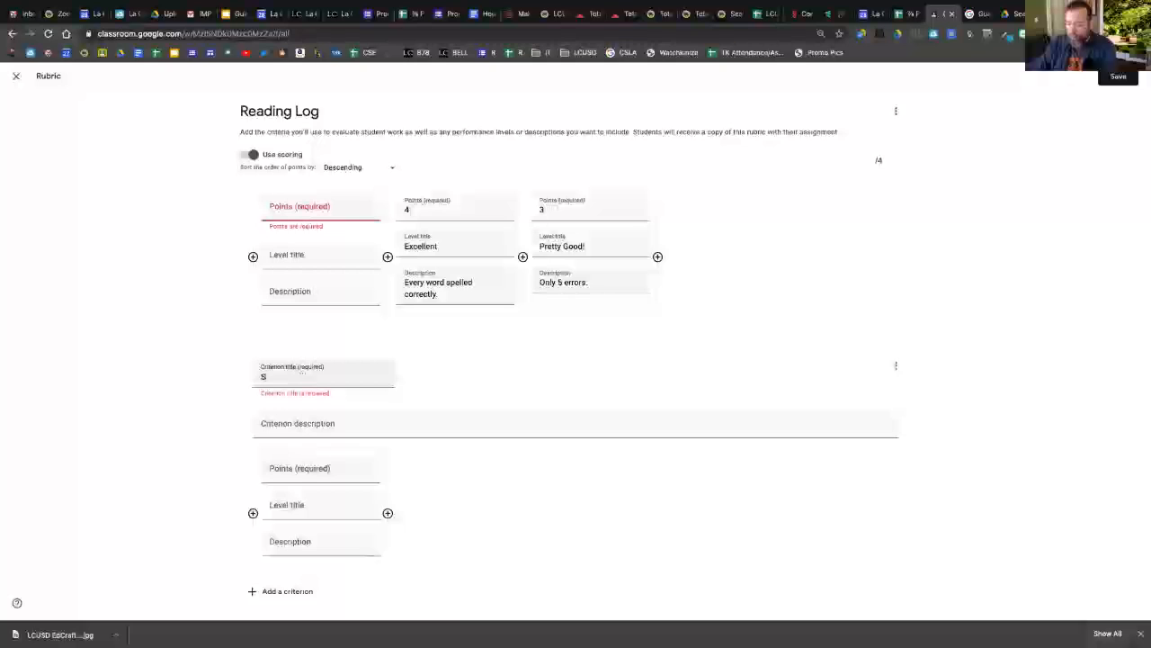
{"action": "type", "text": "enetence Fluency"}
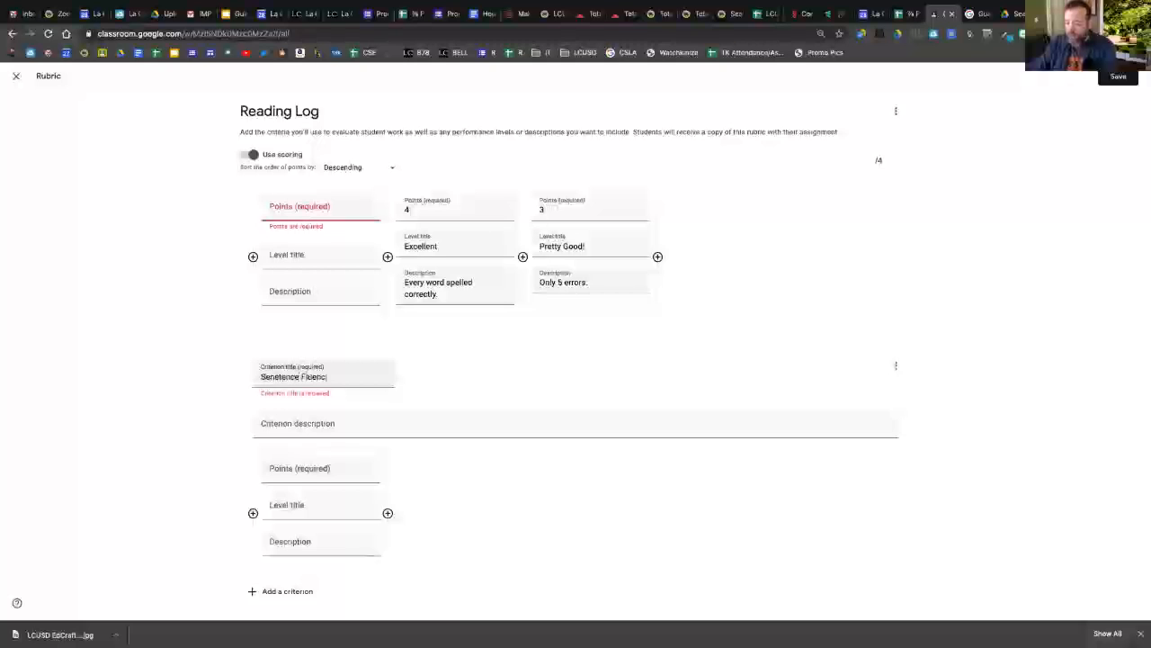
{"action": "left_click", "coordinate": [300, 425]}
{"action": "left_click", "coordinate": [280, 377]}
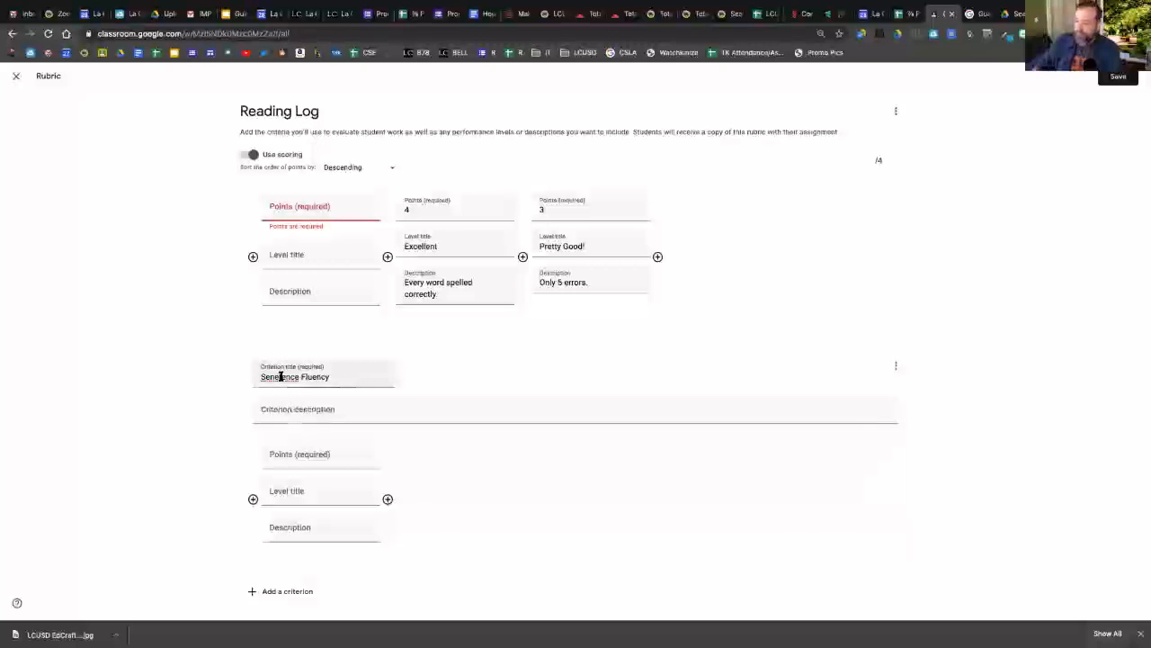
{"action": "key", "text": "BackSpace"}
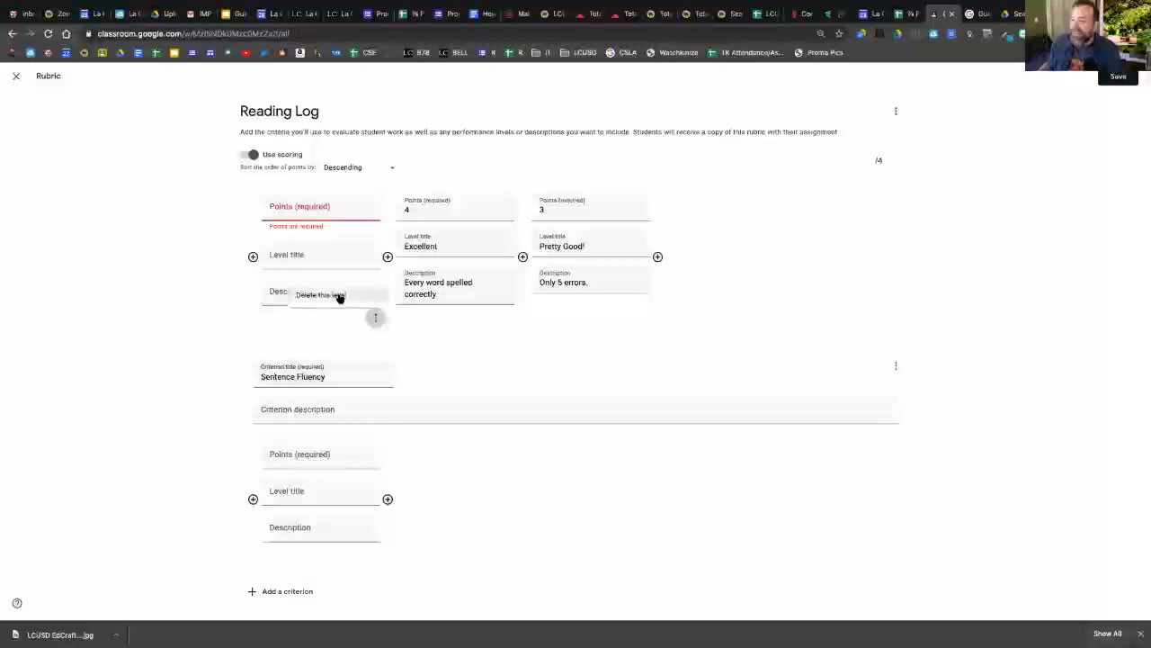
{"action": "left_click", "coordinate": [337, 297]}
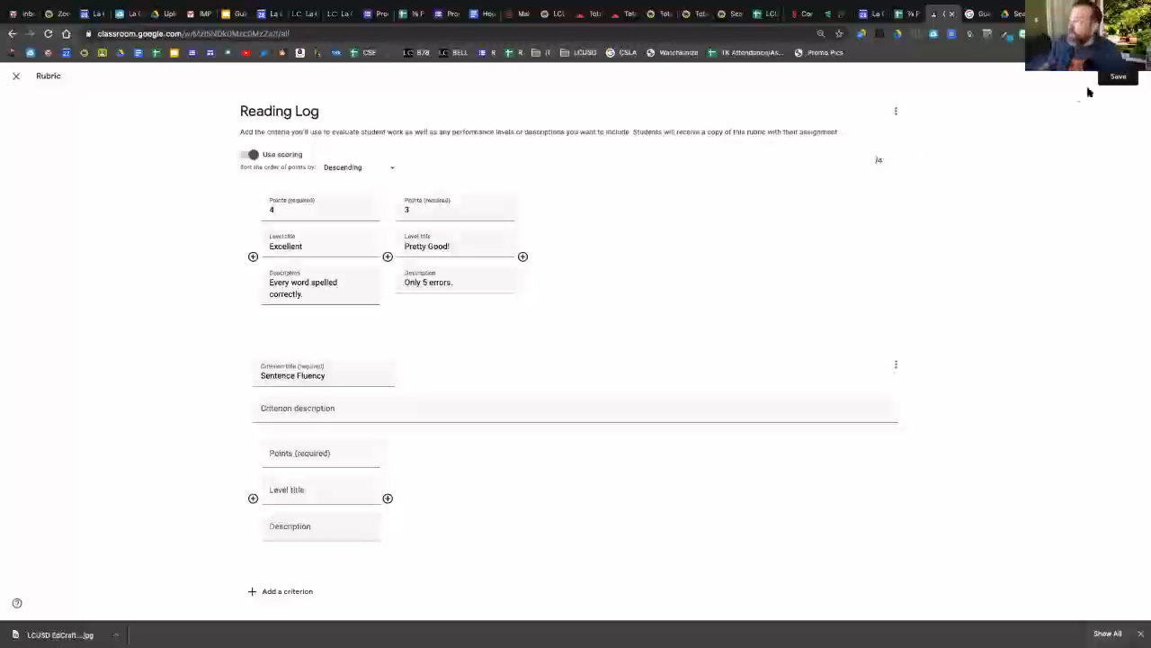
- Save the rubric to the Reading Log assignment, and open it for review before returning to the assignment
{"action": "left_click", "coordinate": [1118, 77]}
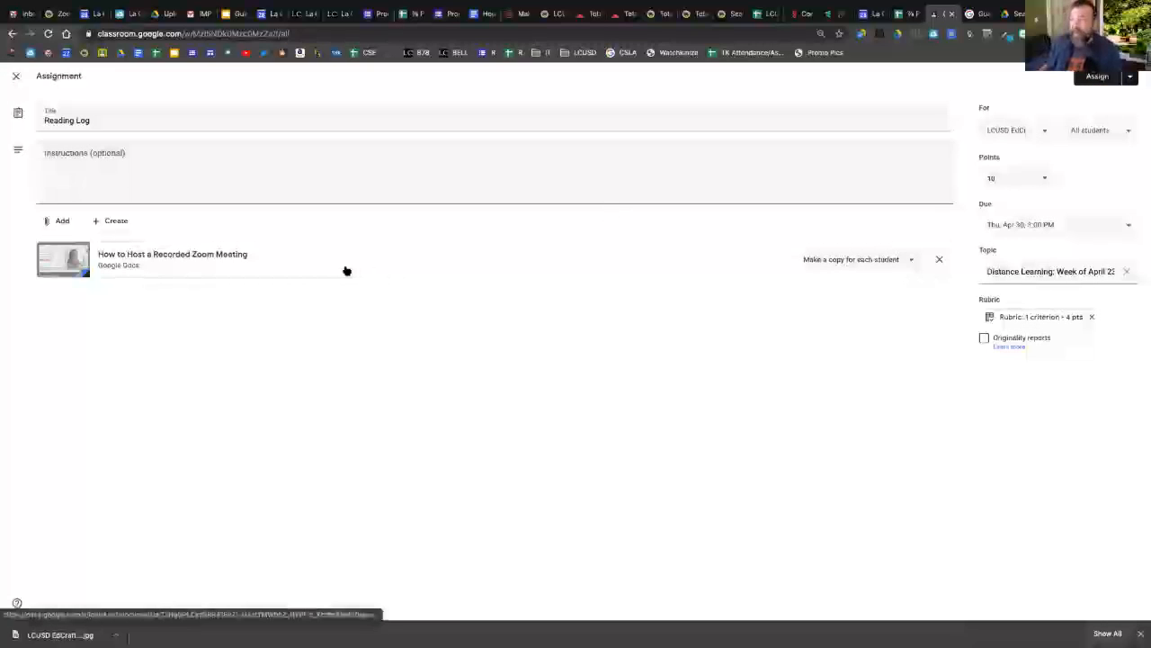
{"action": "left_click", "coordinate": [1023, 318]}
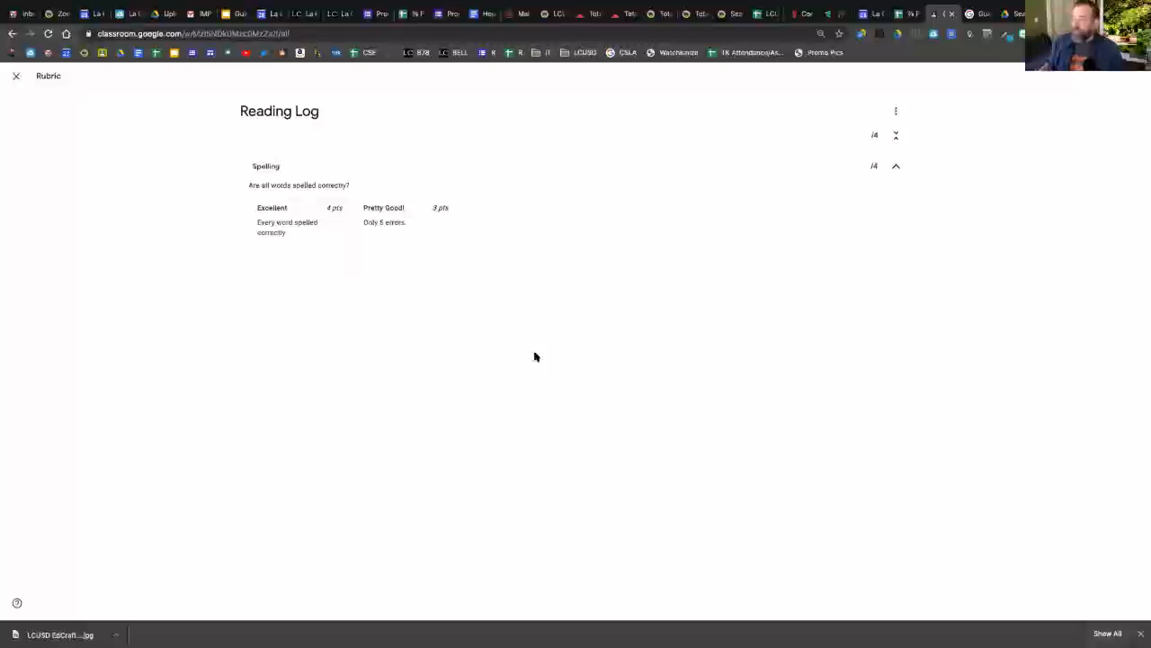
{"action": "left_click", "coordinate": [15, 77]}
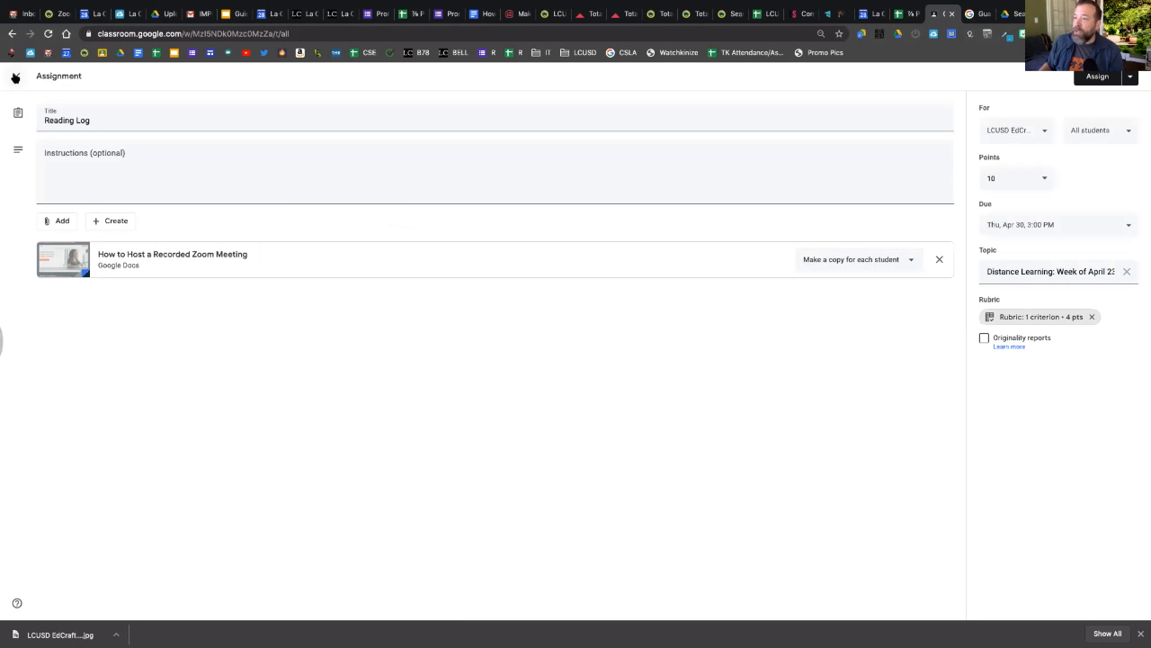